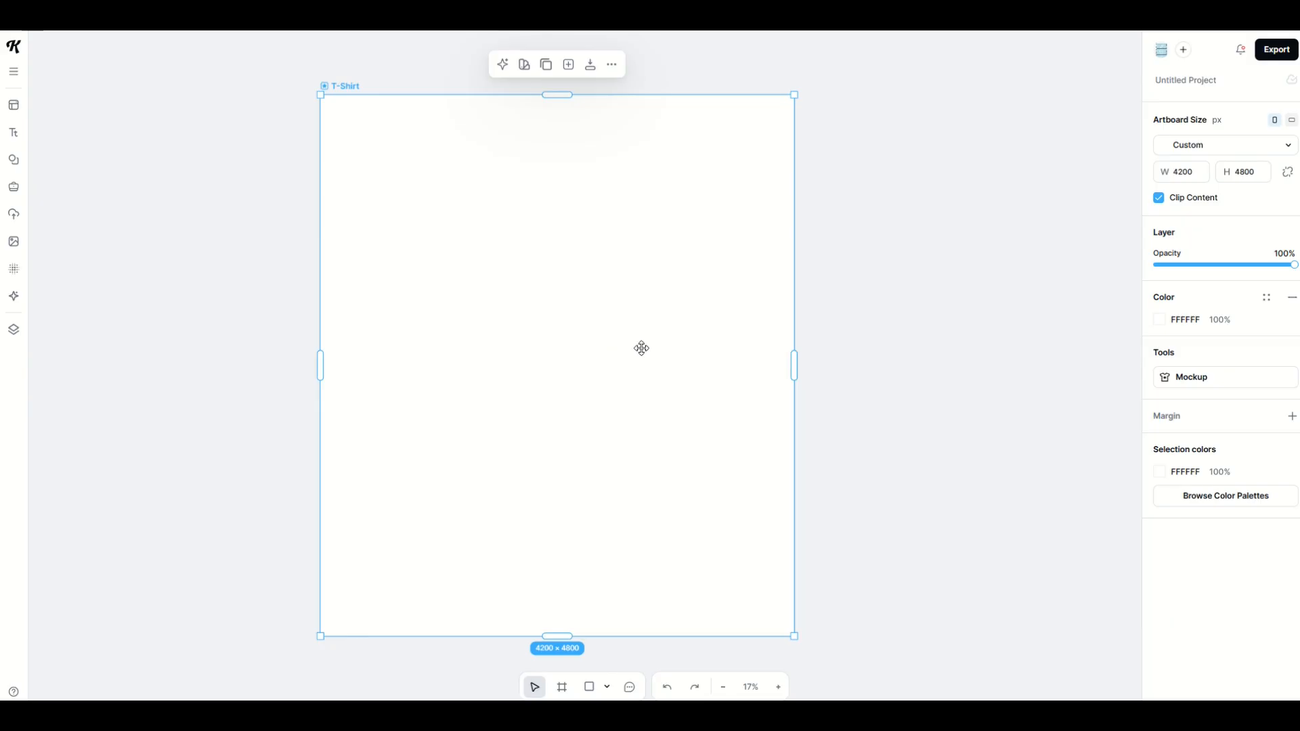
# Step: Set the T-Shirt artboard's background color to pure red (FF0000)
pyautogui.click(1162, 327)
pyautogui.moveTo(1120, 384); pyautogui.dragTo(1200, 336)
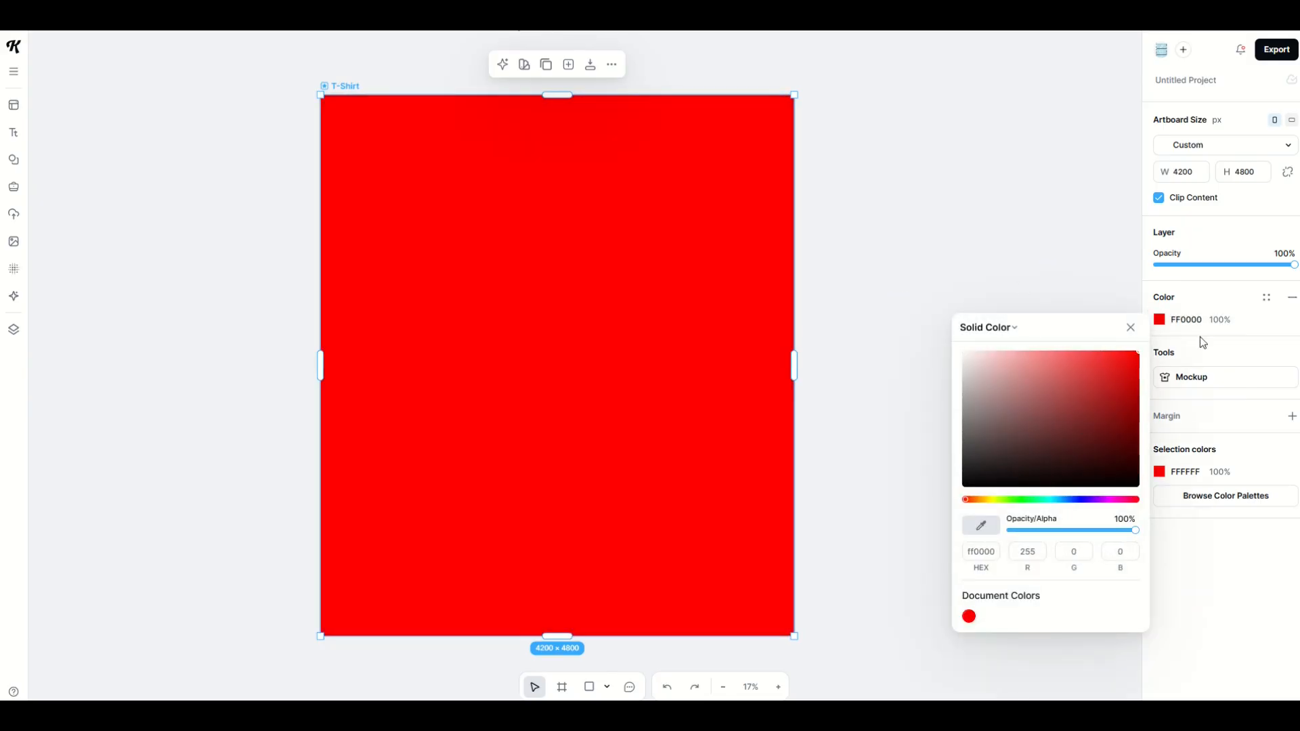
pyautogui.click(970, 230)
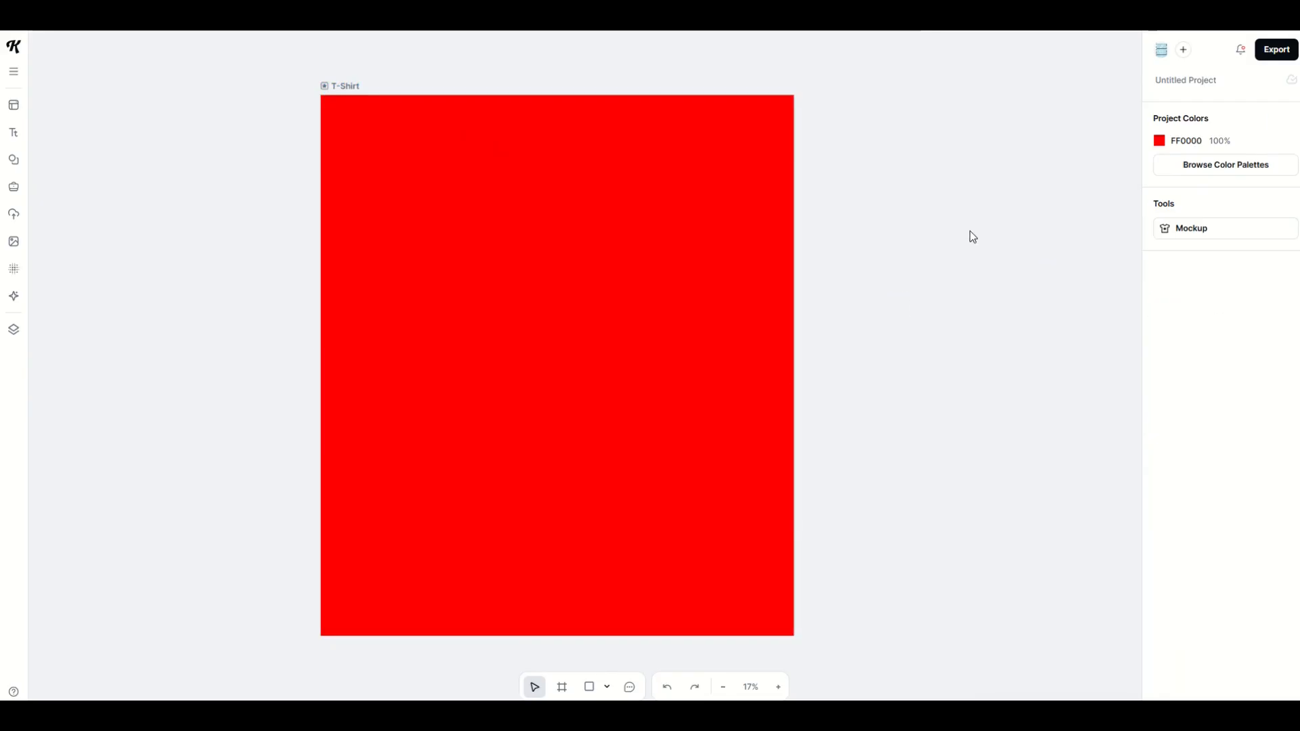
# Step: Add the gray cat stock photo, enlarge it to about 3135 × 4702 px, and center it horizontally on the artboard
pyautogui.click(14, 243)
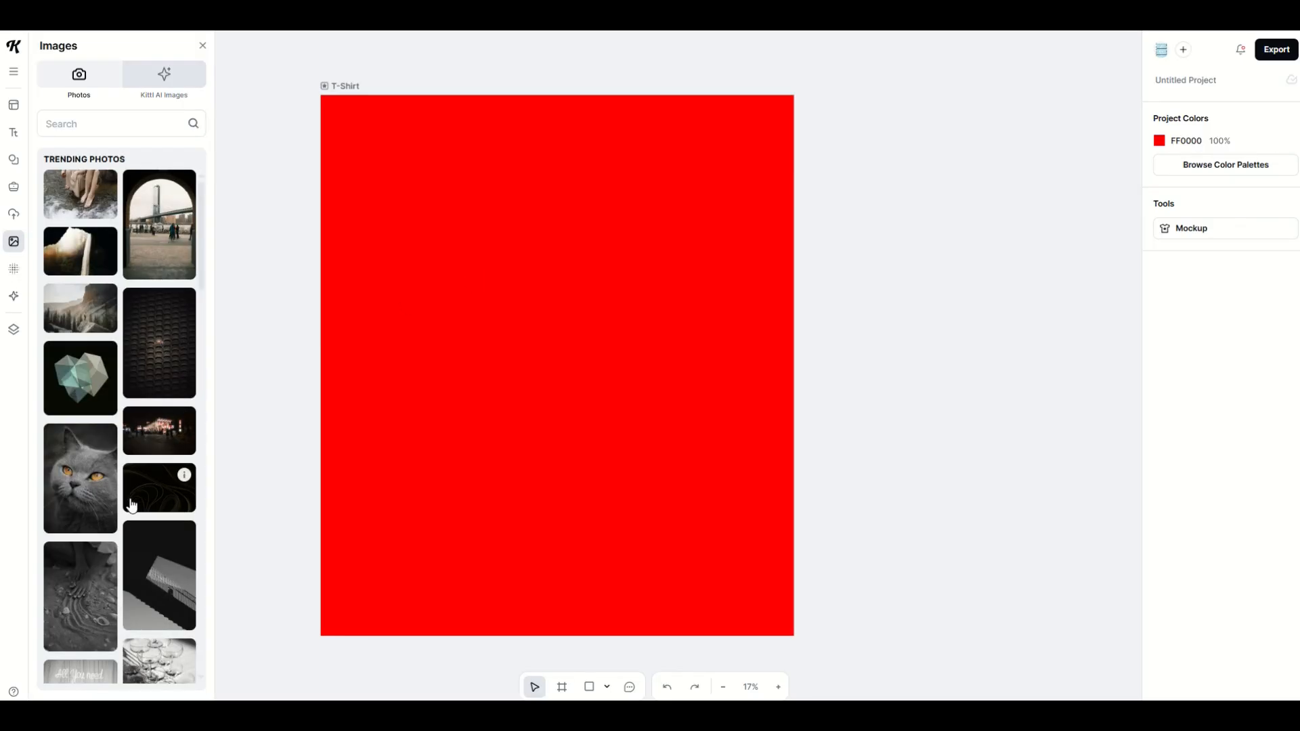
pyautogui.click(78, 500)
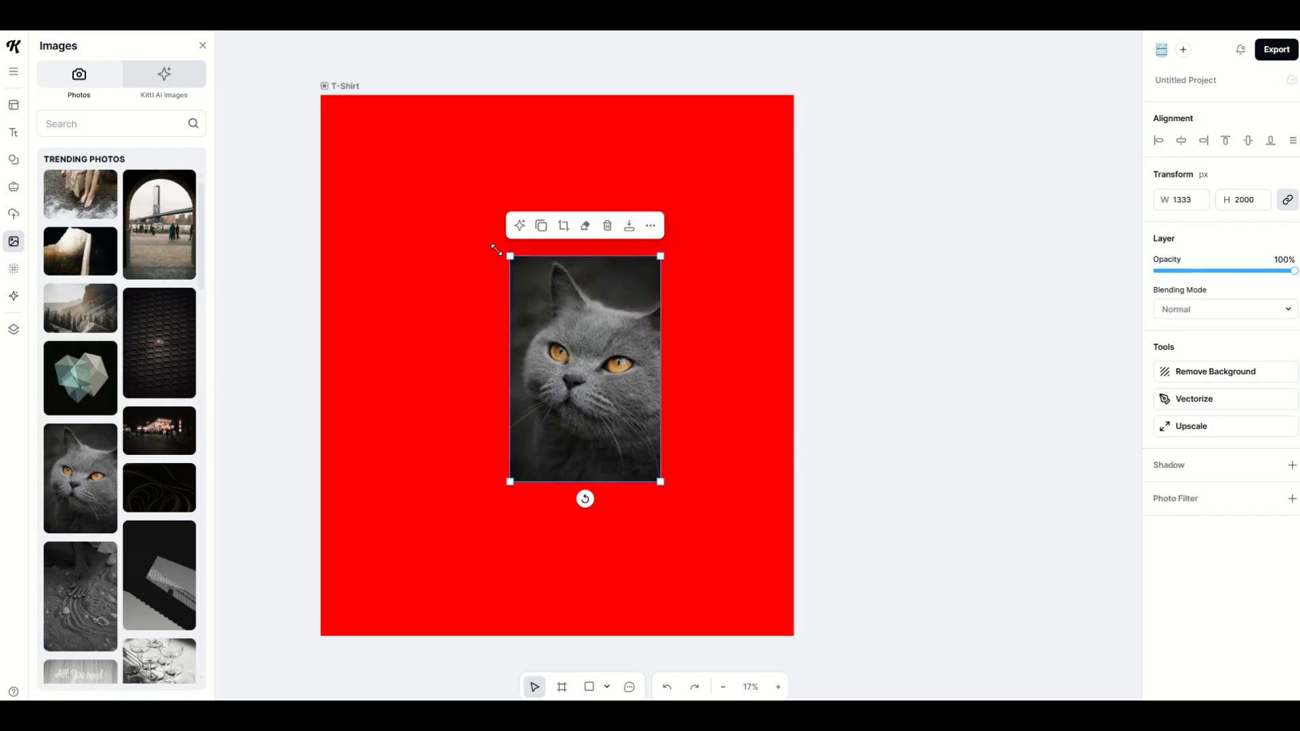
pyautogui.moveTo(497, 251); pyautogui.dragTo(394, 95)
pyautogui.moveTo(657, 485); pyautogui.dragTo(759, 630)
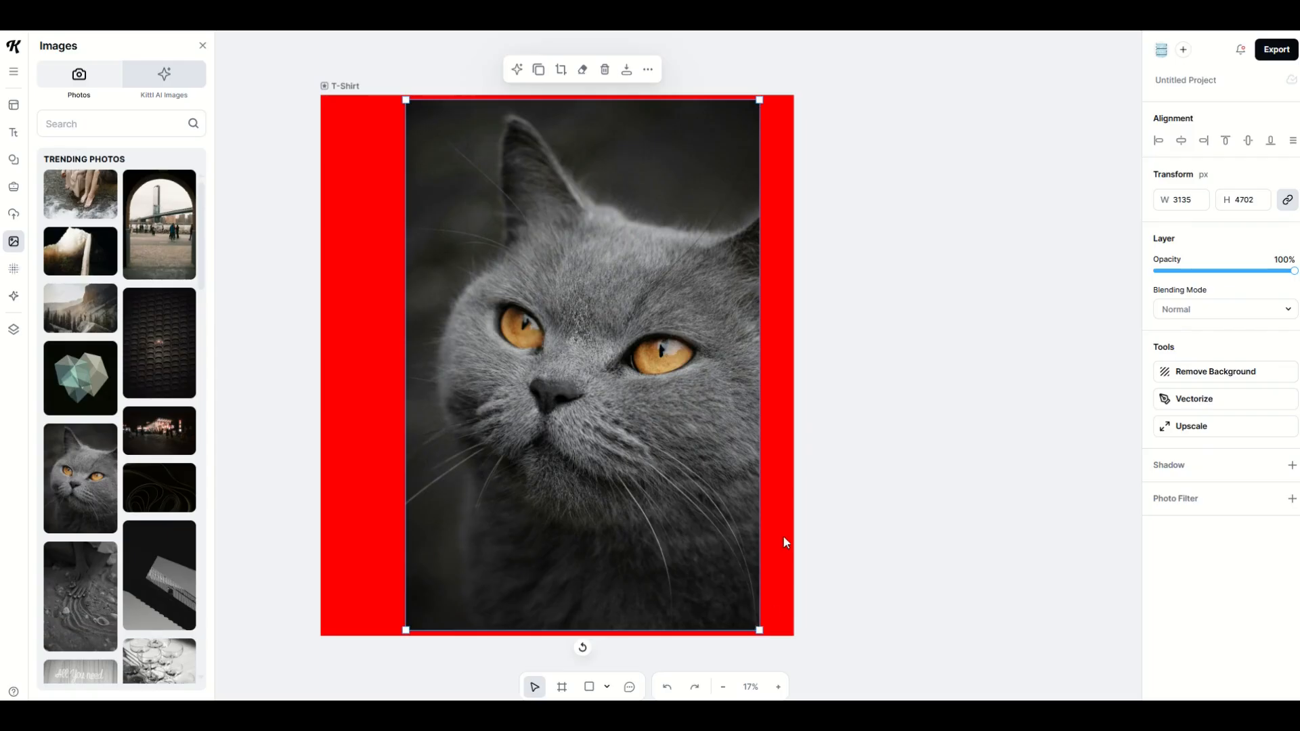
pyautogui.click(1180, 140)
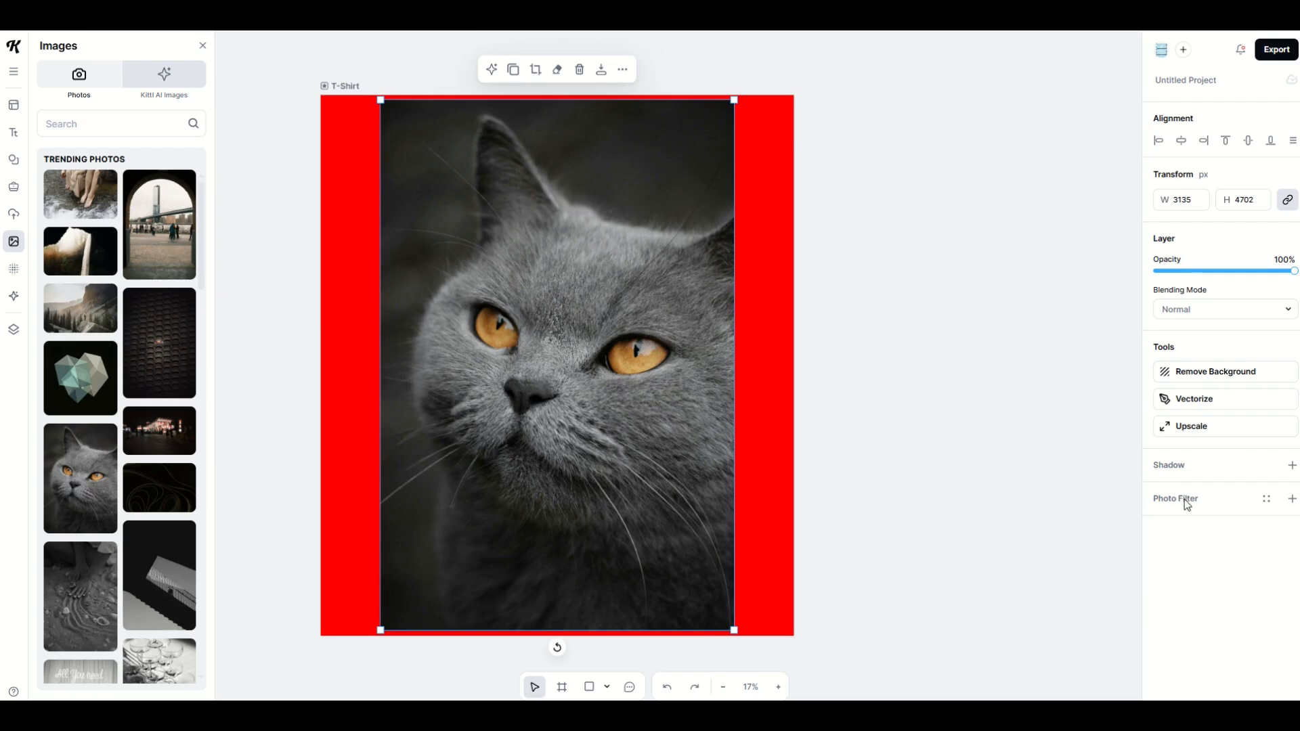
# Step: Enable the photo filter on the cat photo and try removing color F0F2F5 at 80% intensity
pyautogui.click(1291, 500)
pyautogui.scroll(-1, 1290, 508)
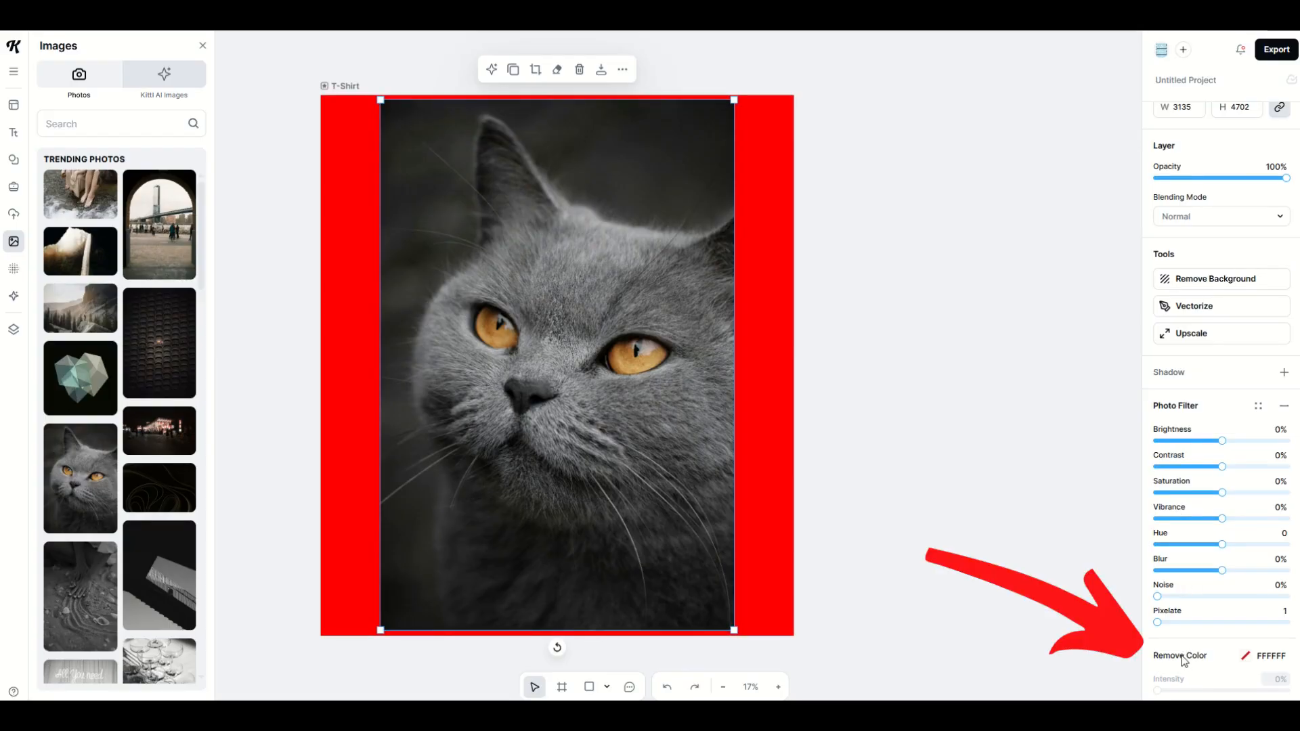
pyautogui.click(1252, 661)
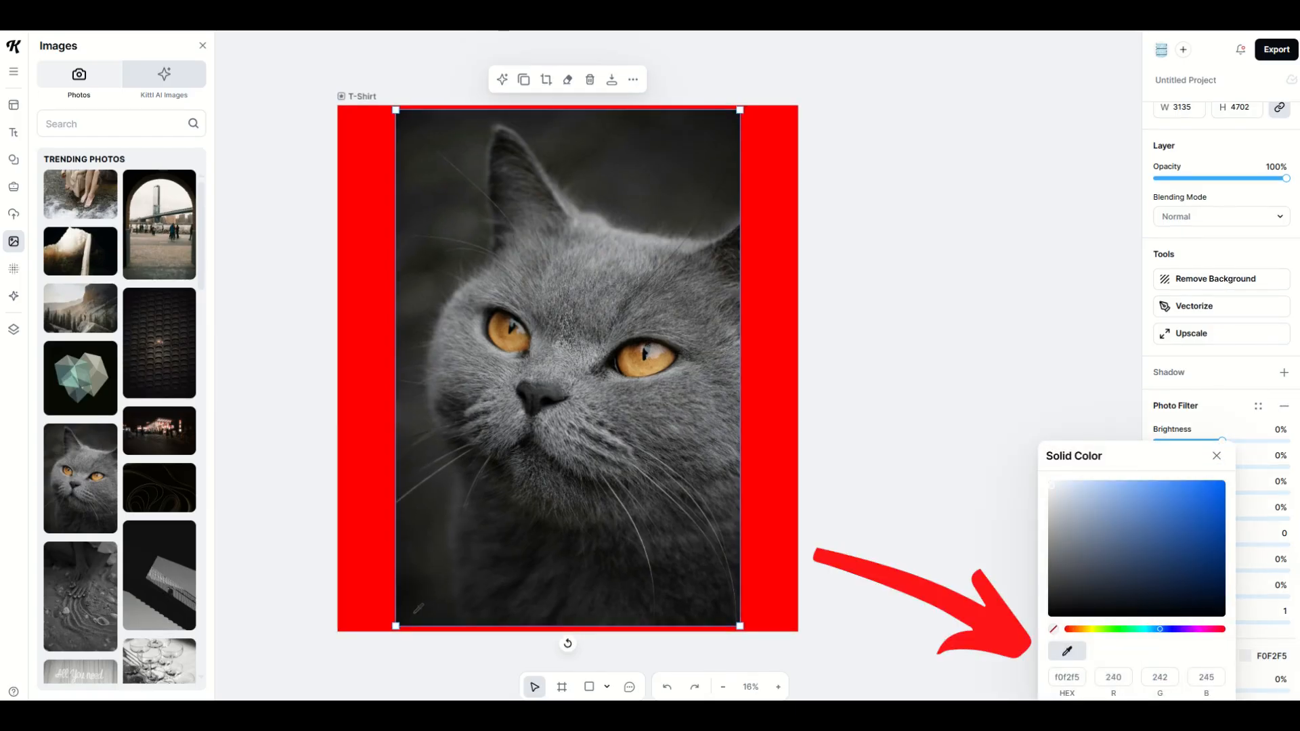
pyautogui.click(1216, 455)
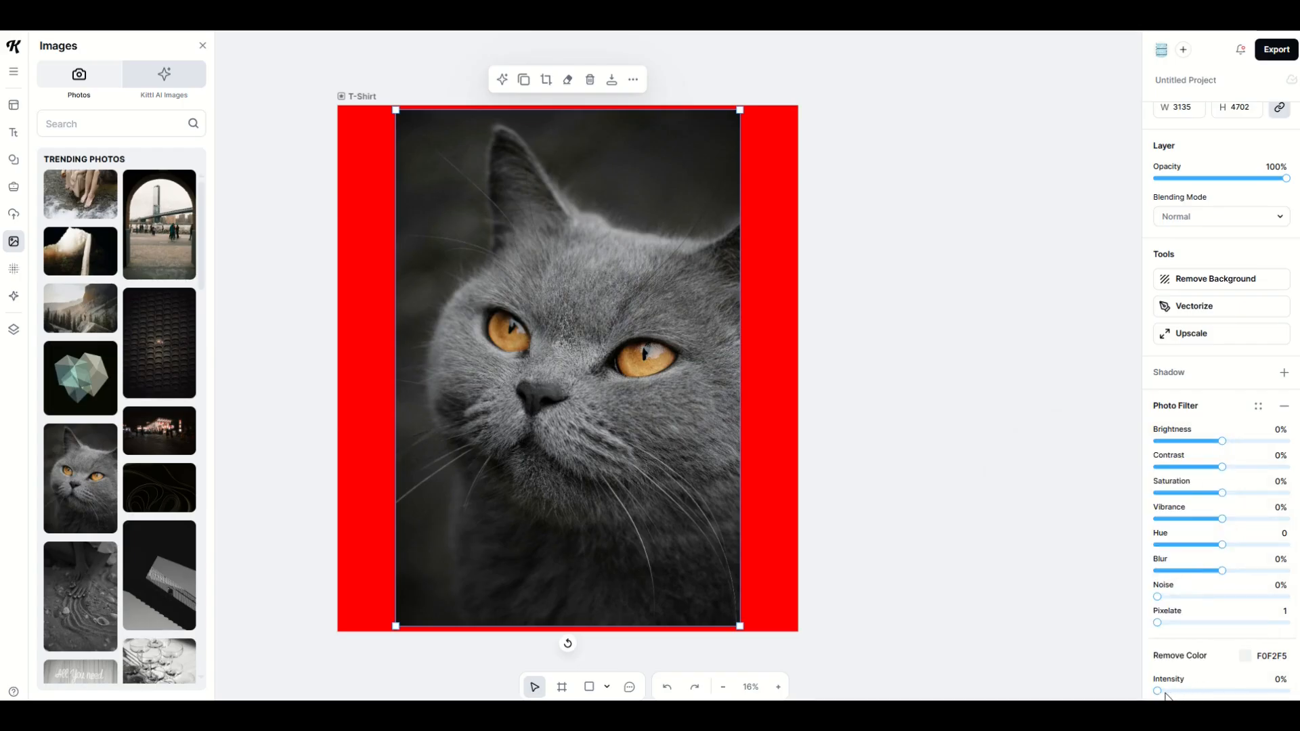
pyautogui.moveTo(1160, 691); pyautogui.dragTo(1262, 697)
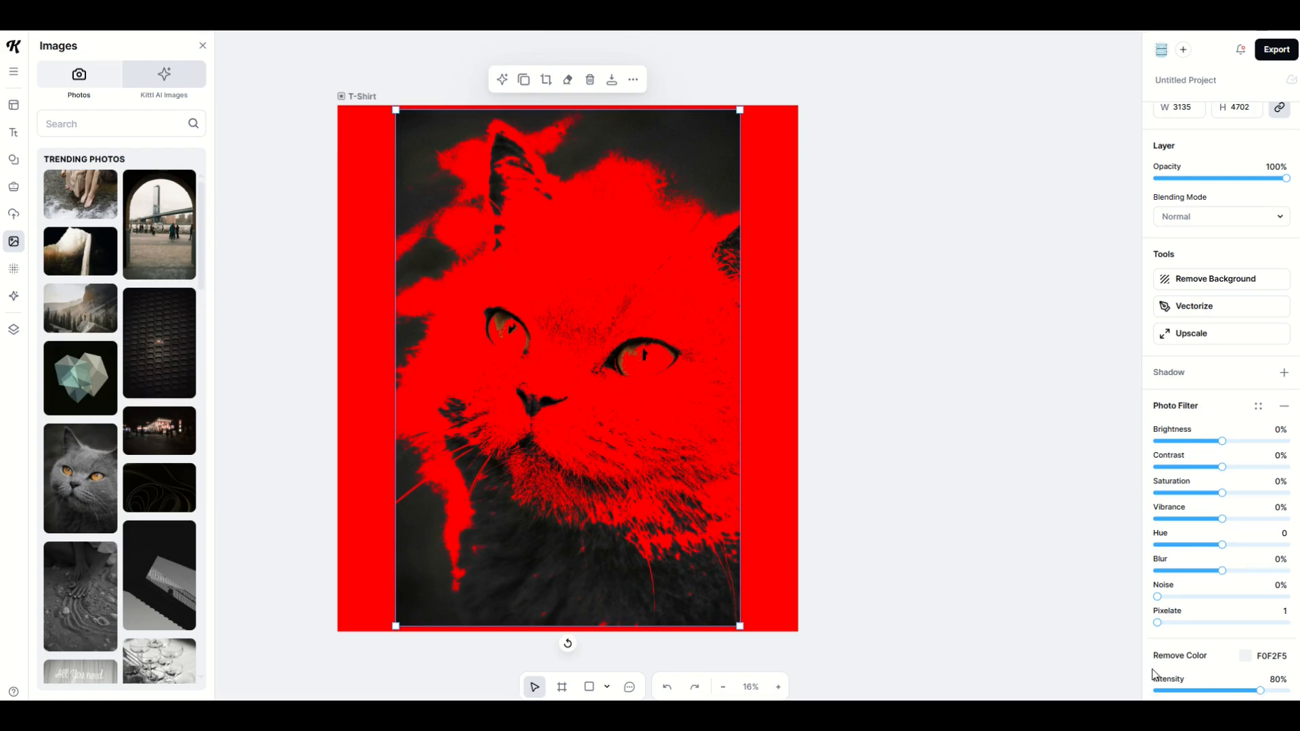
pyautogui.moveTo(1258, 692); pyautogui.dragTo(1125, 690)
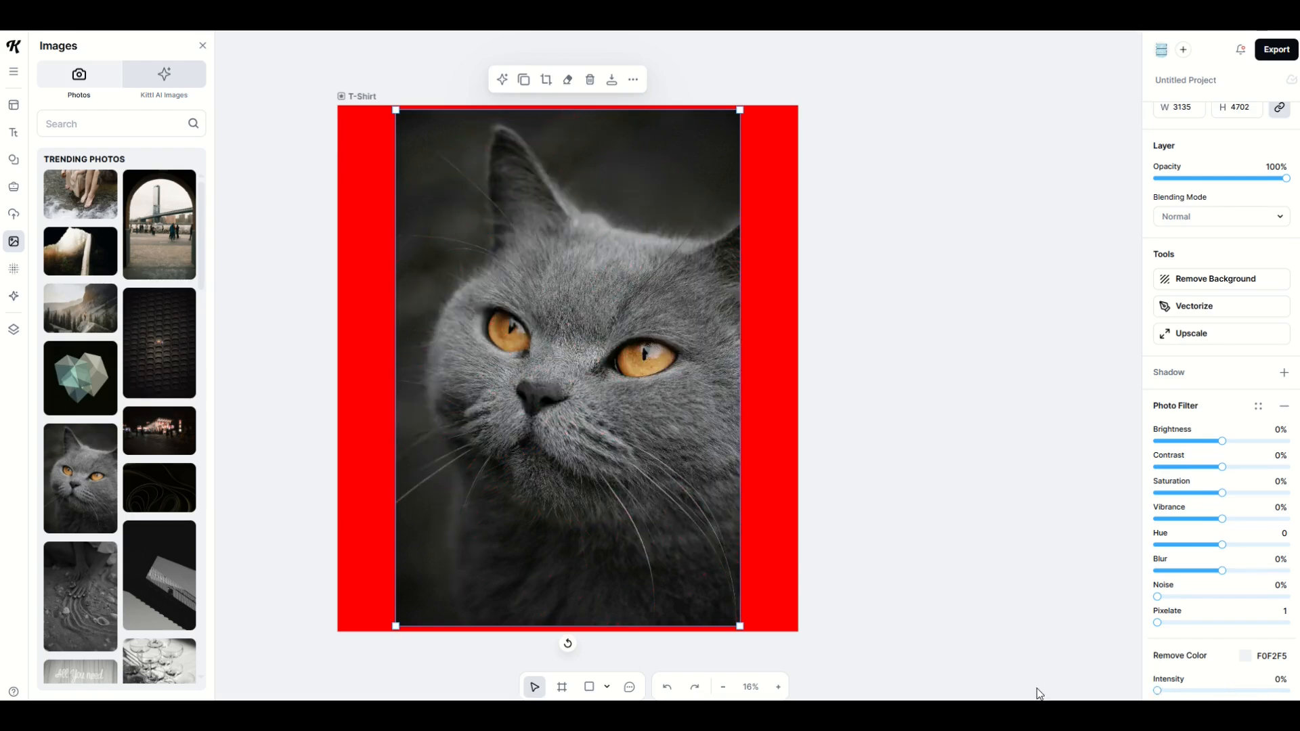
# Step: Try white (FFFFFF) as the cat photo's color to remove, returning the intensity to 0%
pyautogui.click(1245, 655)
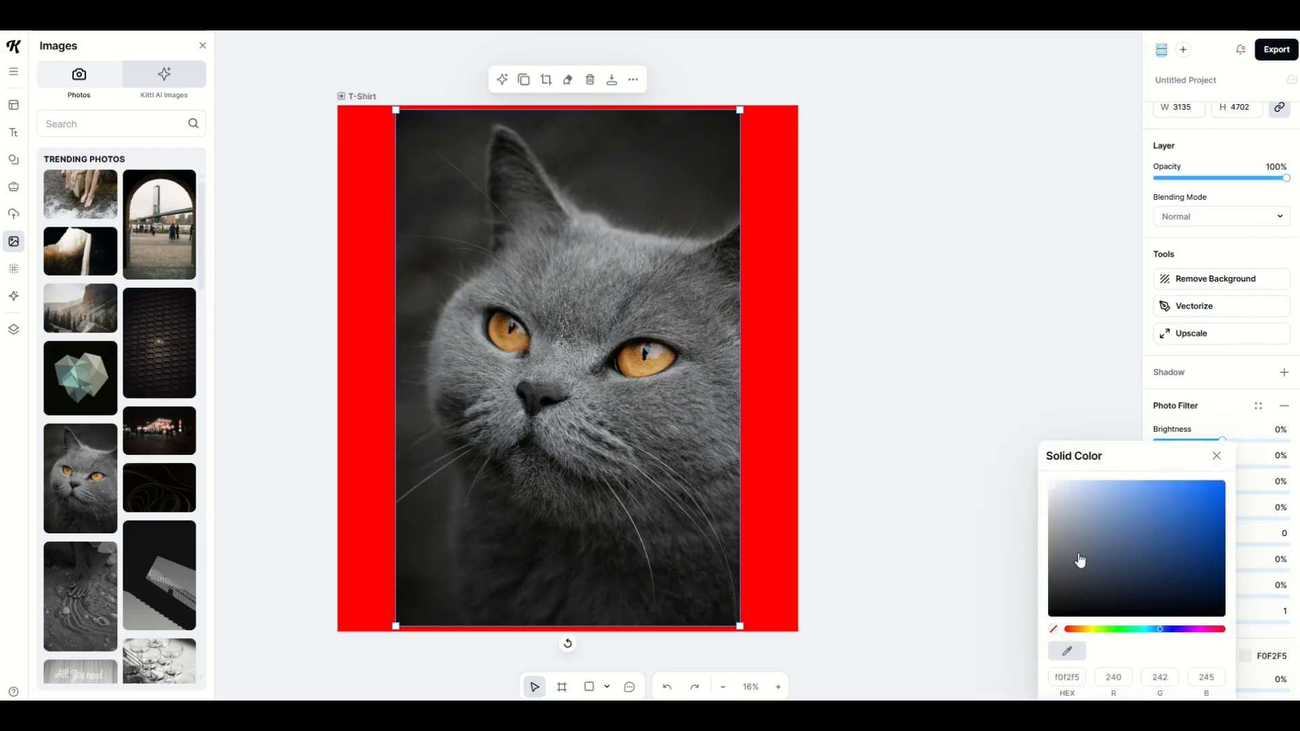
pyautogui.click(955, 464)
pyautogui.scroll(-1, 1166, 633)
pyautogui.scroll(-1, 1168, 634)
pyautogui.click(1159, 691)
pyautogui.moveTo(1168, 692); pyautogui.dragTo(1107, 692)
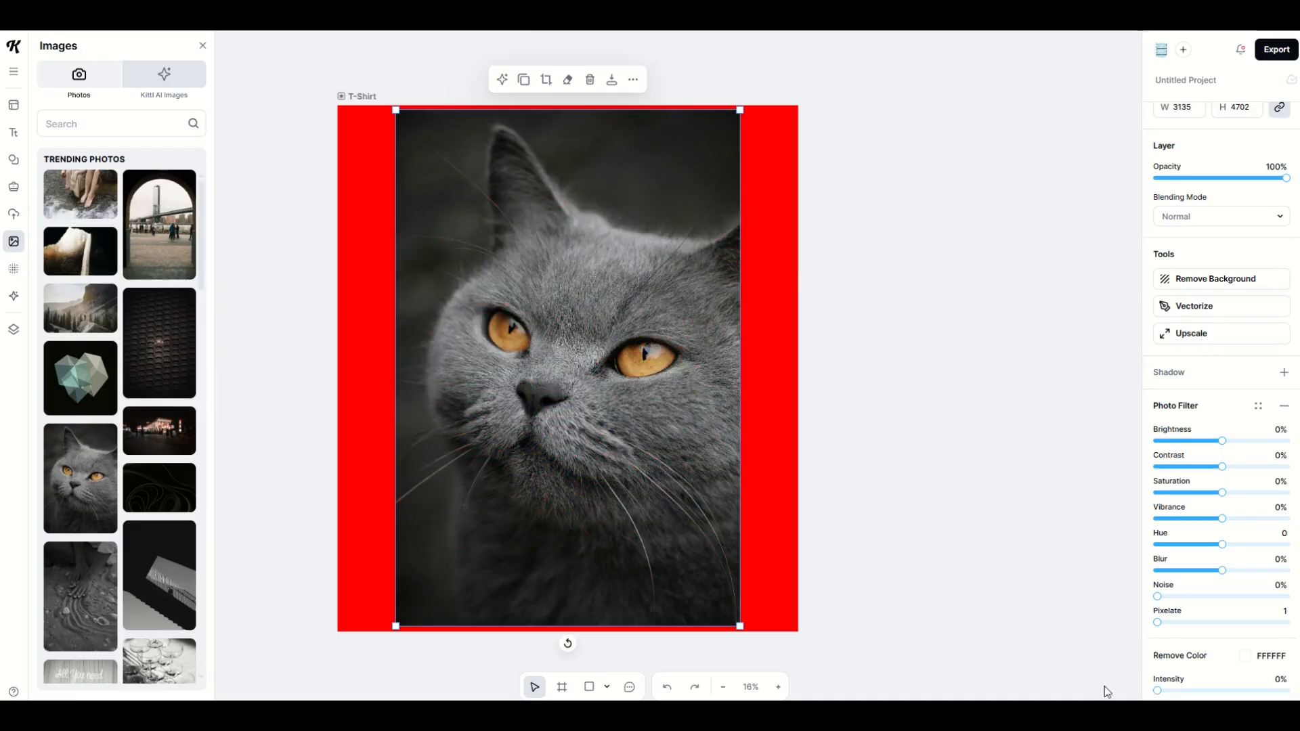
# Step: Choose black (000000) as the cat photo's color to remove and raise the removal intensity
pyautogui.click(1244, 662)
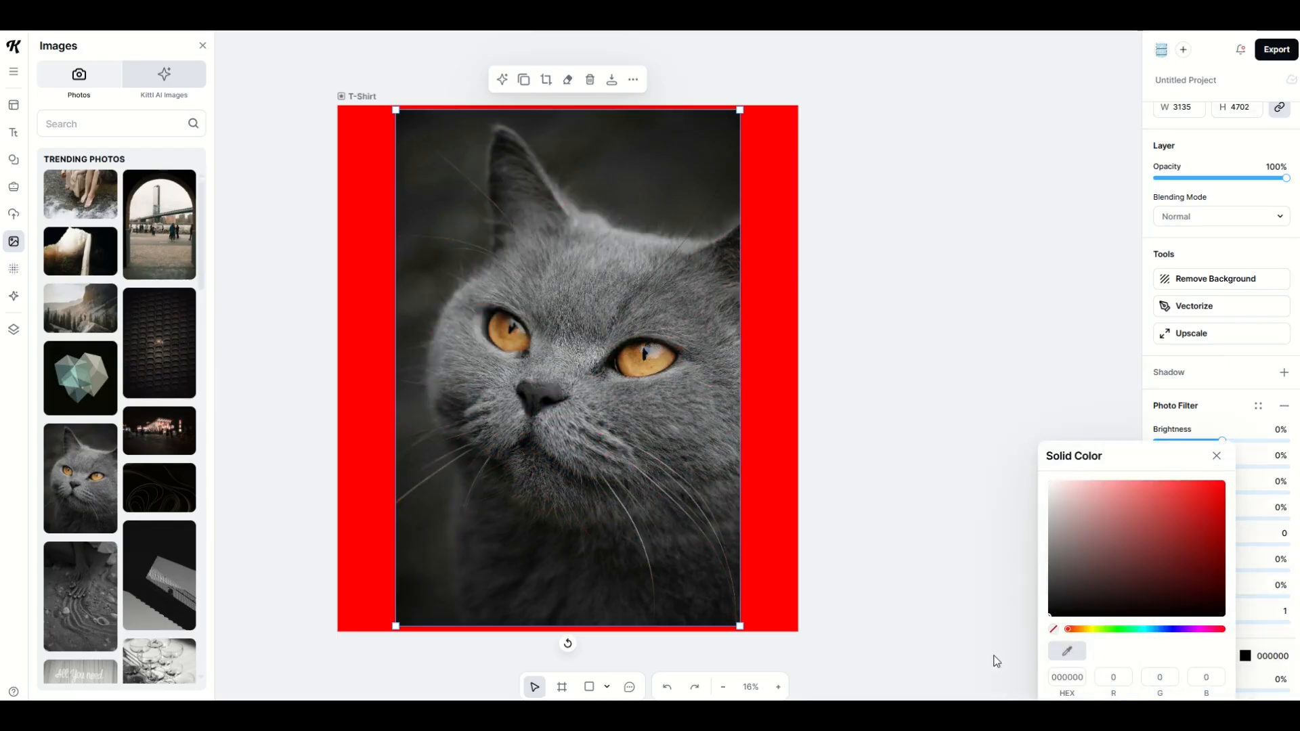
pyautogui.click(940, 623)
pyautogui.click(668, 539)
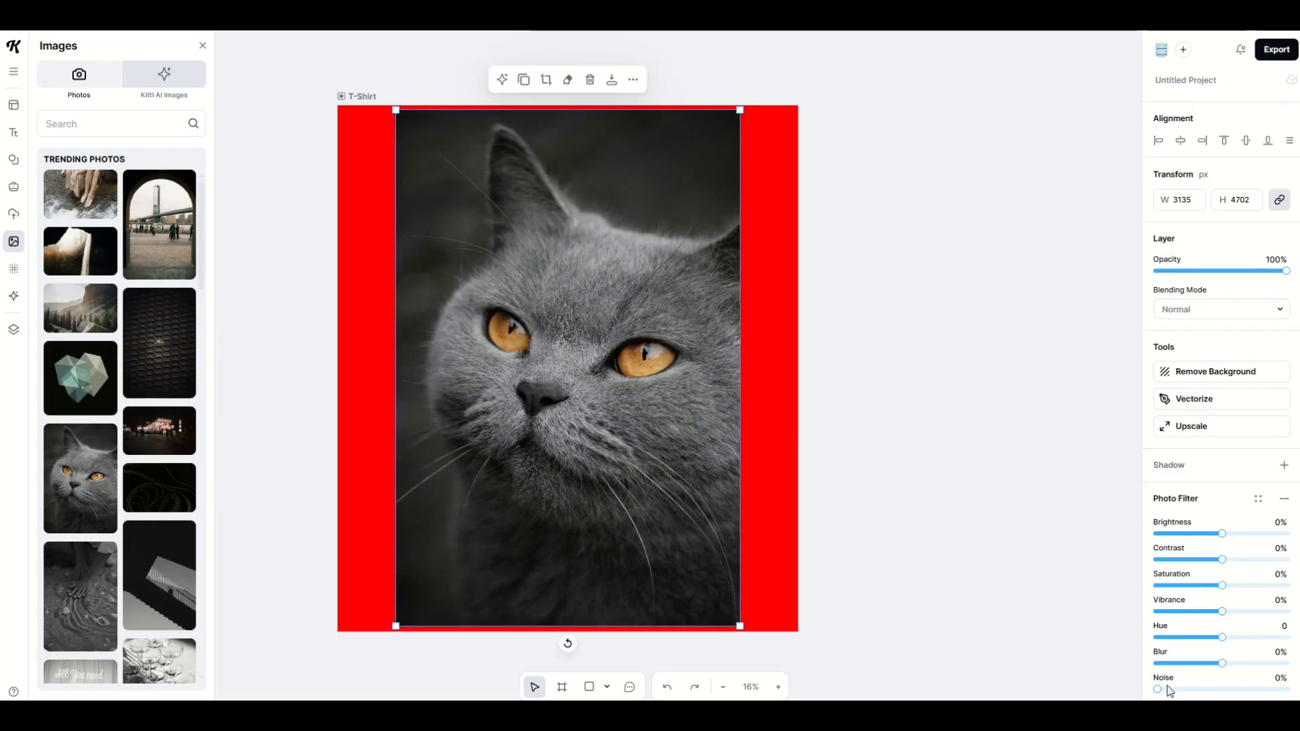
pyautogui.scroll(-3, 1189, 657)
pyautogui.moveTo(1158, 688); pyautogui.dragTo(1191, 690)
pyautogui.click(1002, 619)
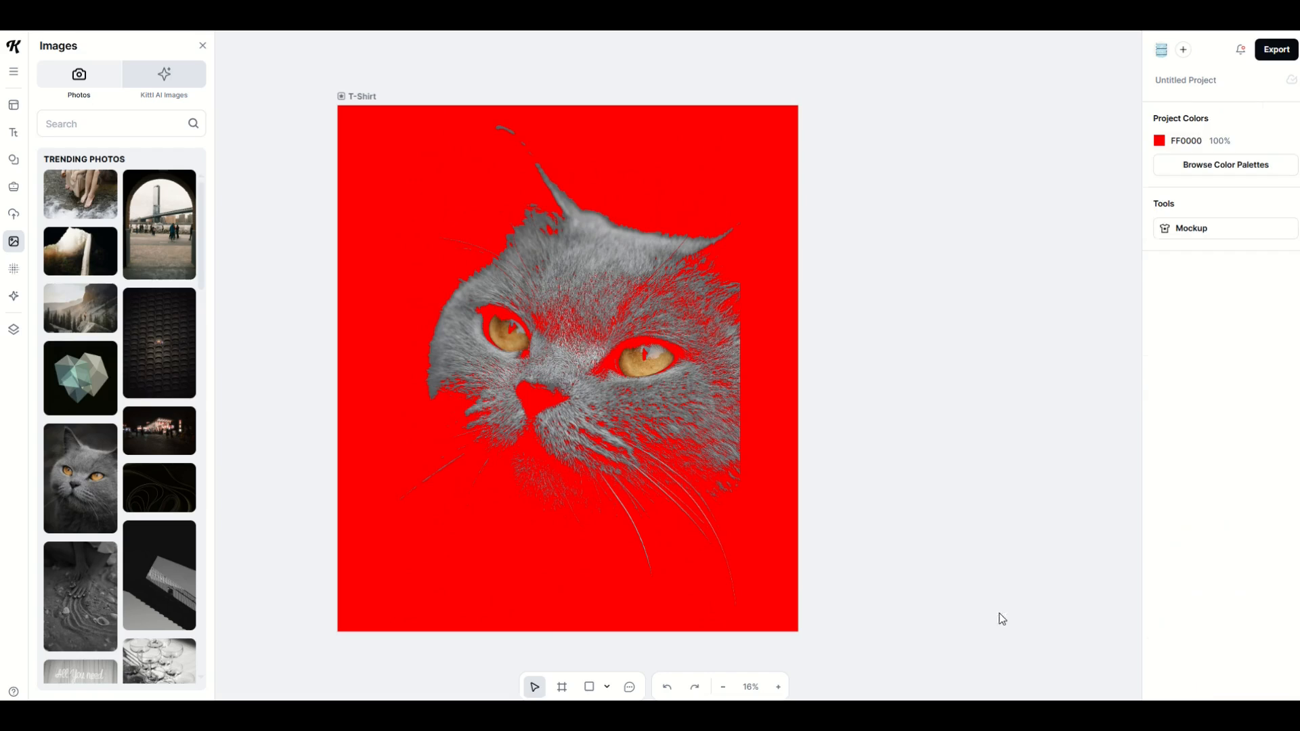
# Step: Replace the cat photo with the arch and bridge stock photo, enlarged to about 3144 × 4716 px and centered horizontally
pyautogui.moveTo(629, 412); pyautogui.dragTo(587, 431)
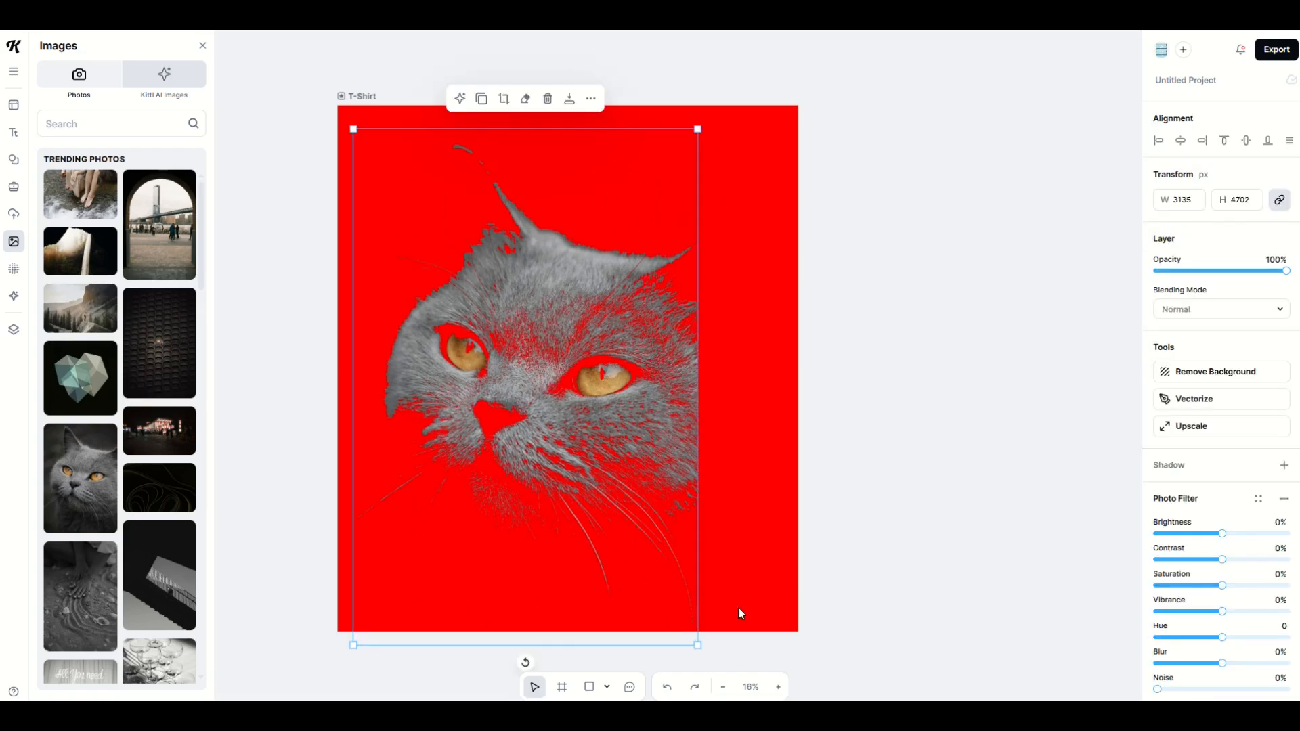
pyautogui.press('Delete')
pyautogui.click(160, 226)
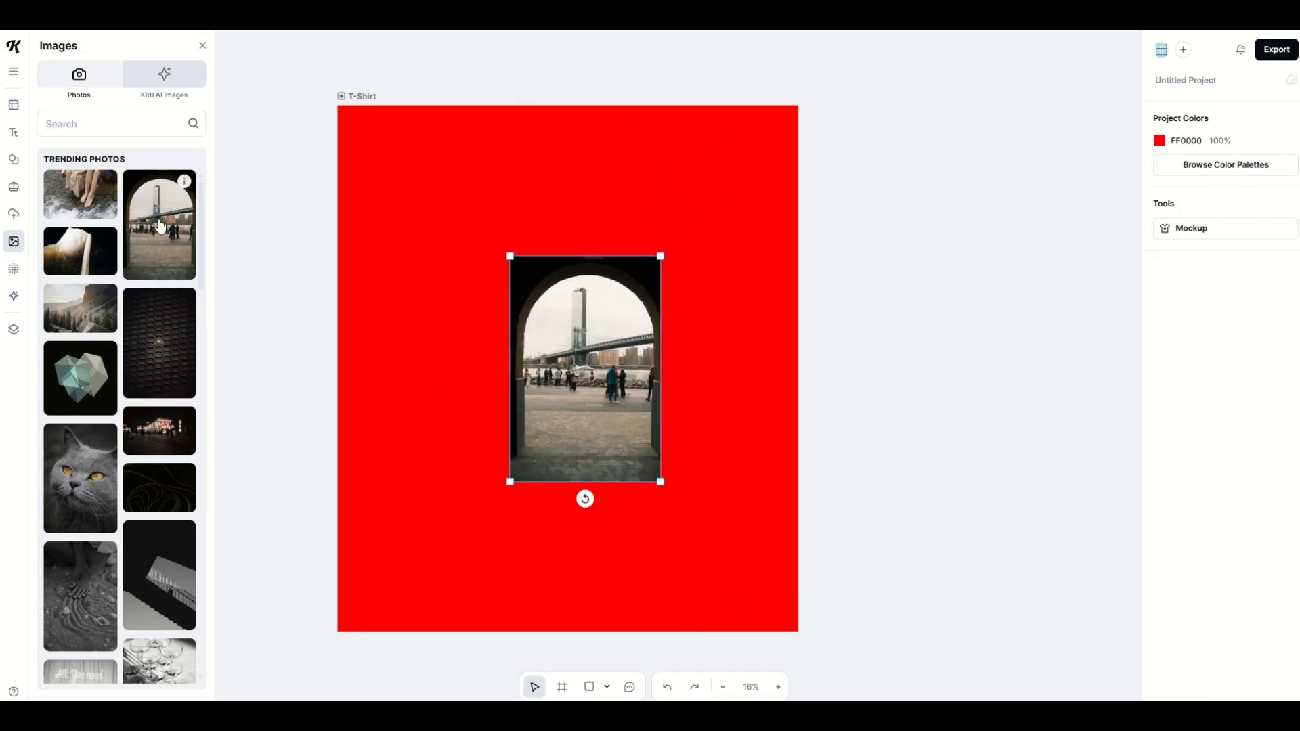
pyautogui.moveTo(509, 256); pyautogui.dragTo(386, 138)
pyautogui.moveTo(661, 480); pyautogui.dragTo(821, 590)
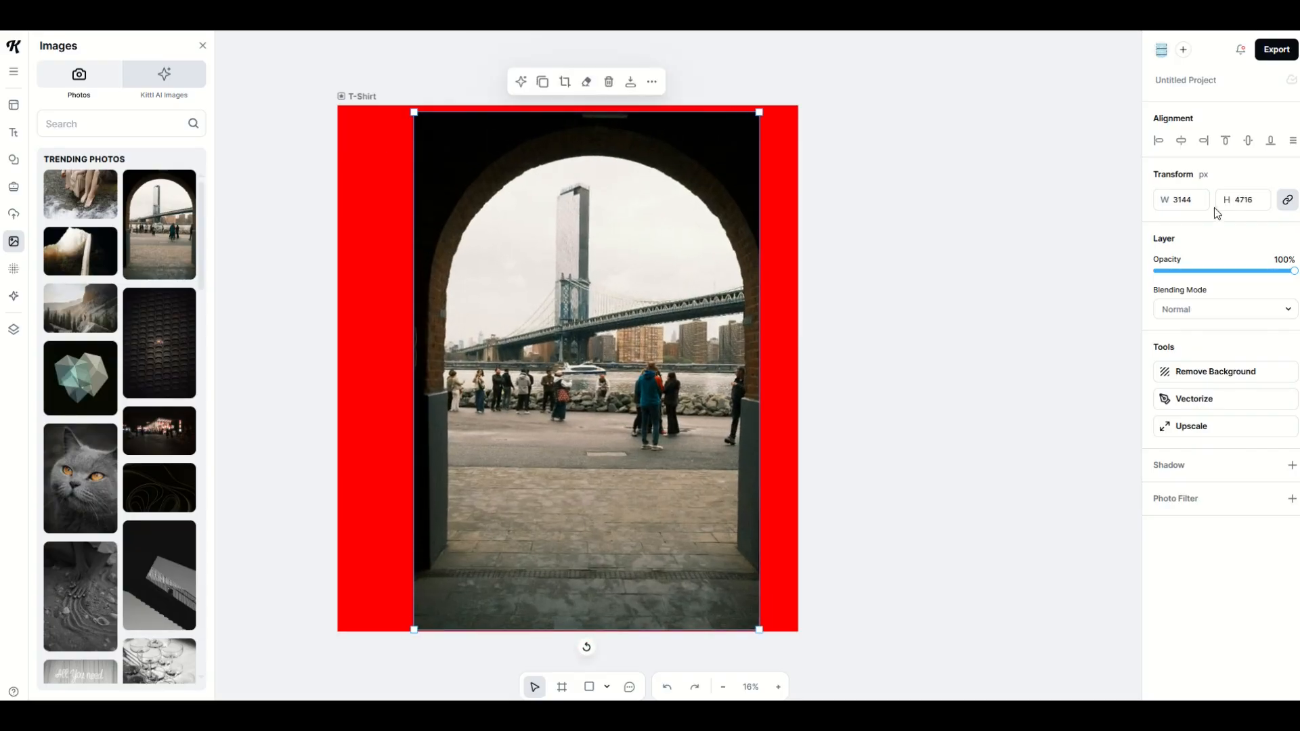
pyautogui.click(1204, 140)
pyautogui.moveTo(642, 447); pyautogui.dragTo(588, 448)
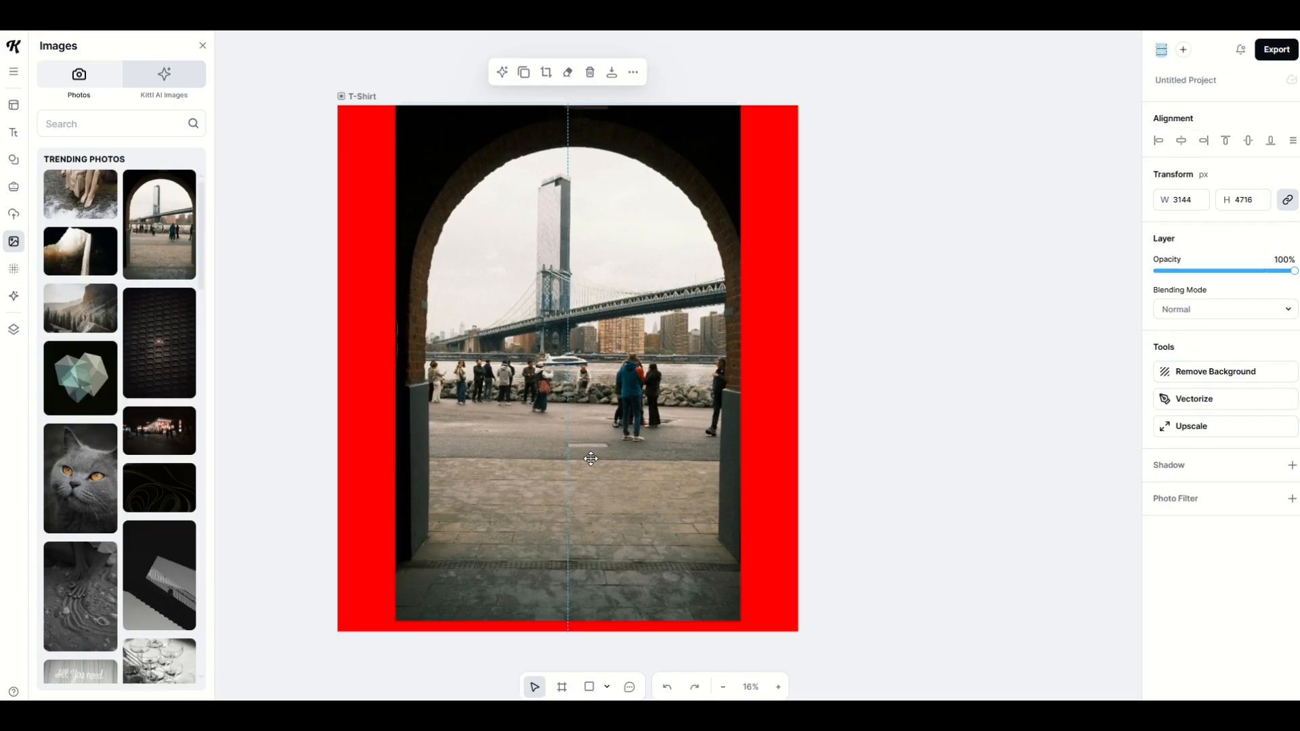
# Step: Enable the photo filter on the bridge photo and remove black (000000) at 49% intensity
pyautogui.click(1292, 500)
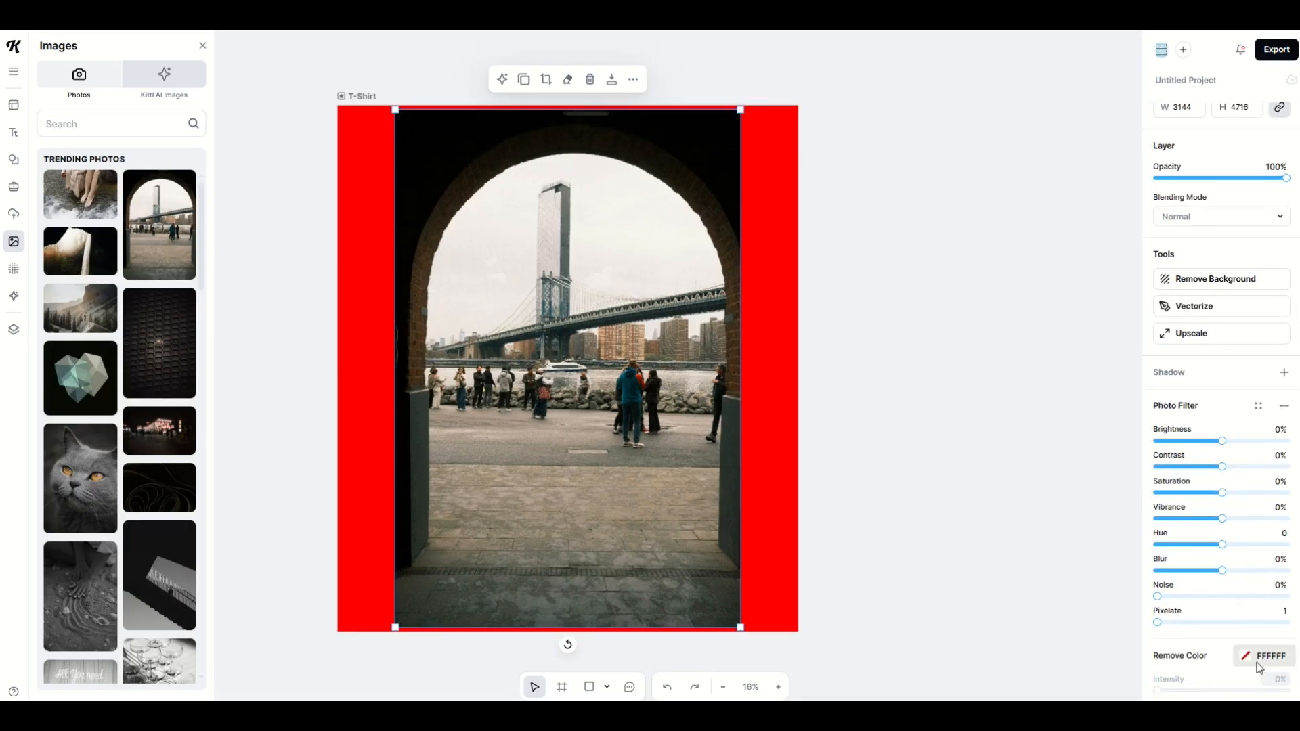
pyautogui.click(1249, 665)
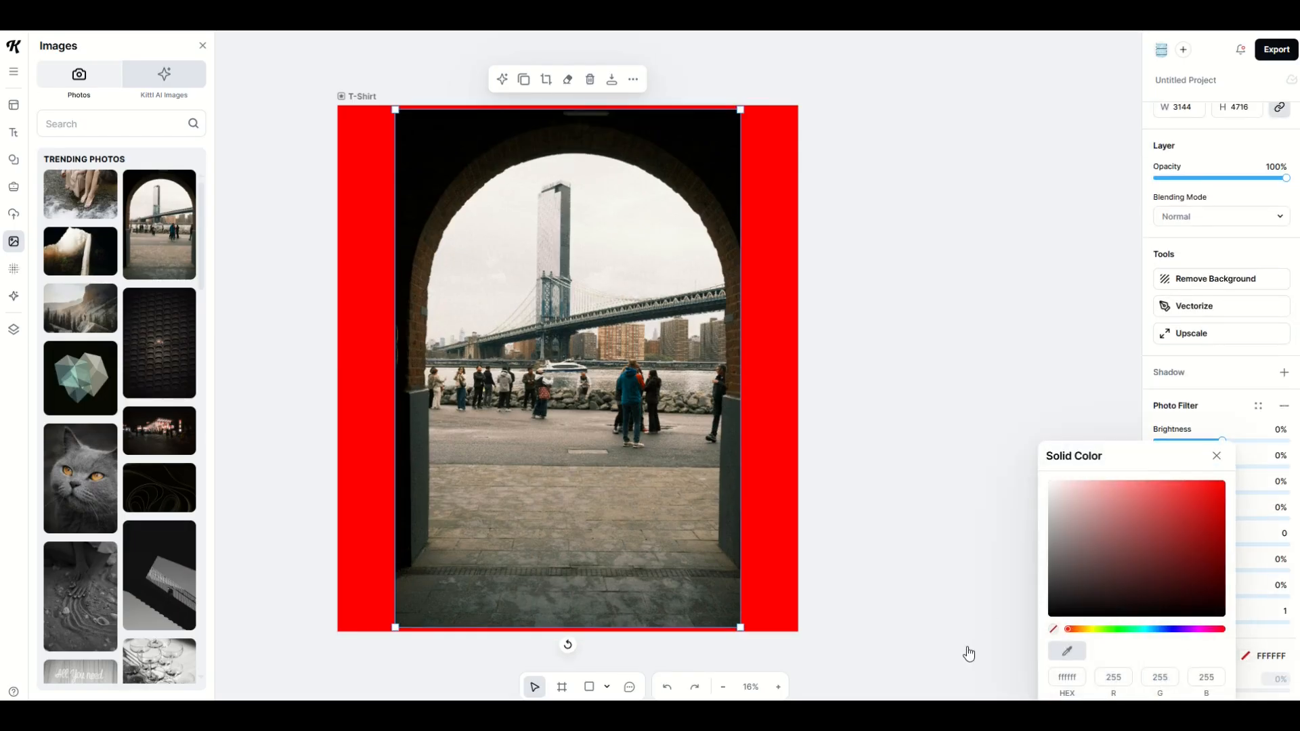
pyautogui.moveTo(1066, 603); pyautogui.dragTo(1226, 697)
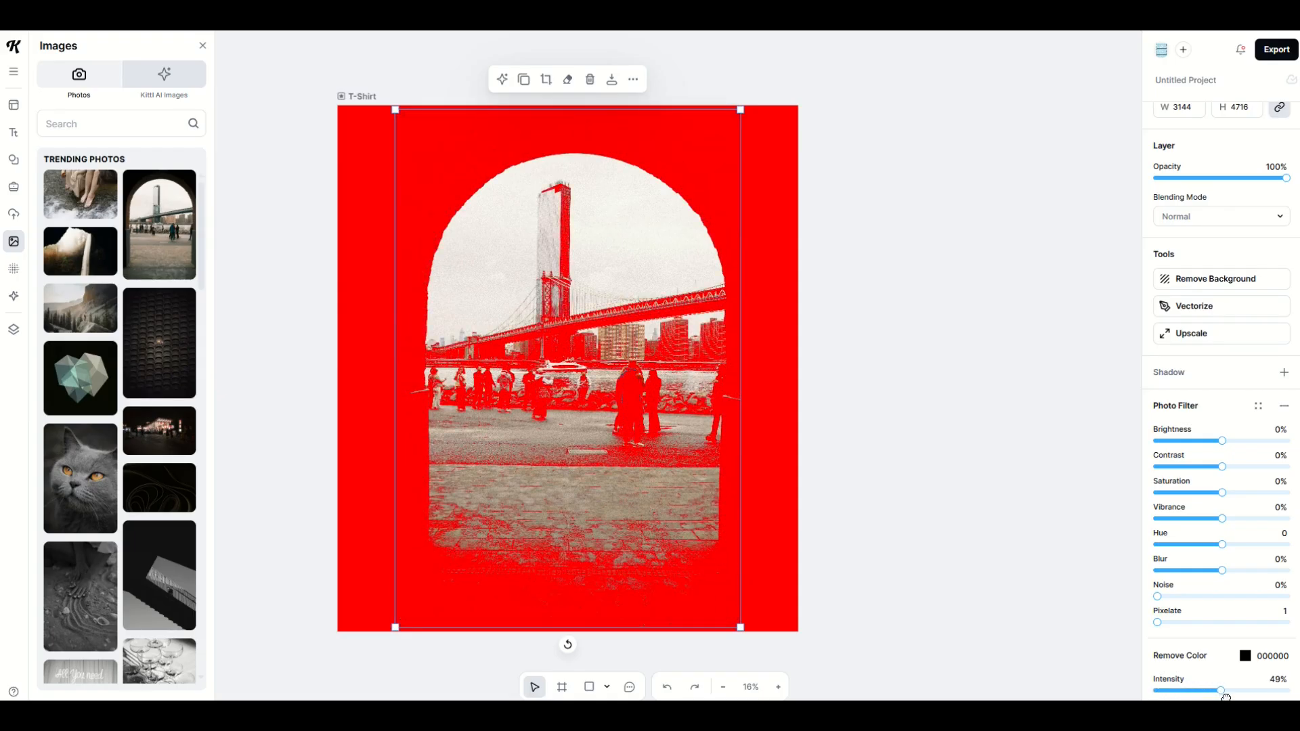
pyautogui.click(1090, 564)
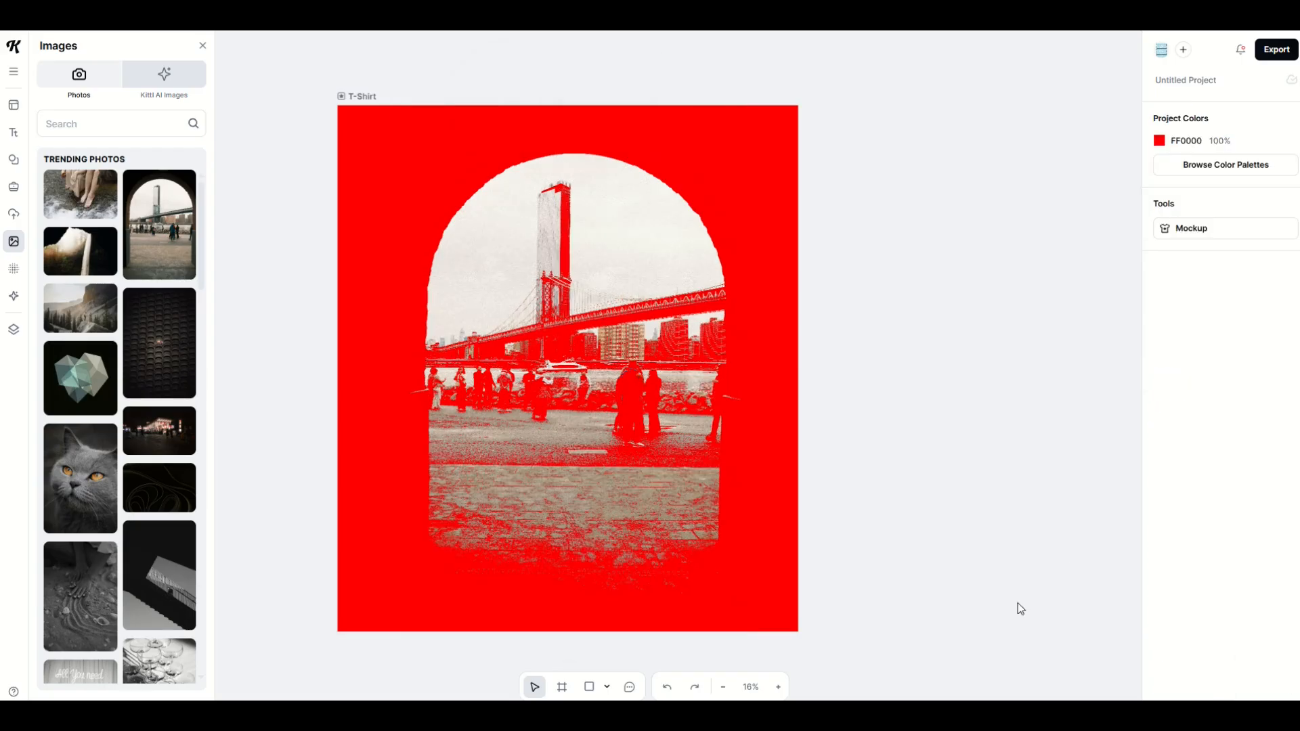
# Step: Replace the bridge photo with the peony from a "flowers" elements search, enlarged to about 4253 × 4253 px and centered horizontally
pyautogui.moveTo(622, 505); pyautogui.dragTo(616, 496)
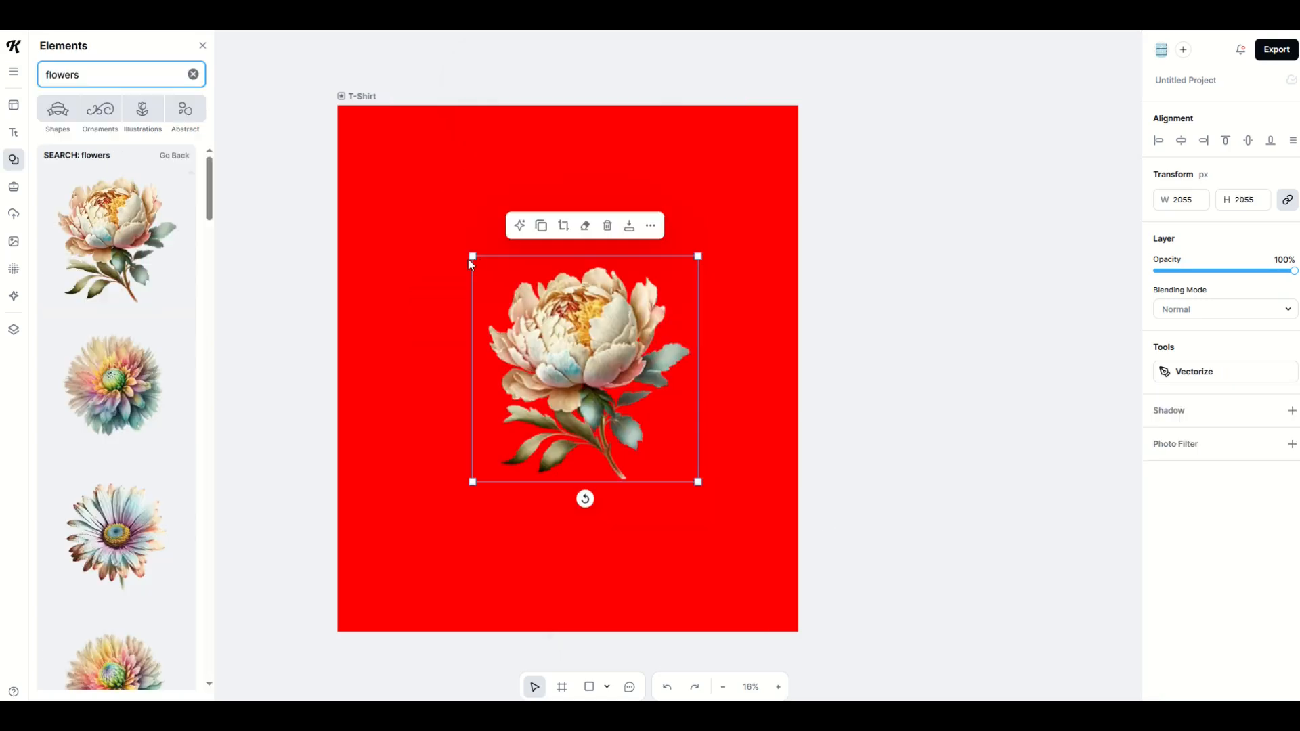
pyautogui.moveTo(471, 258); pyautogui.dragTo(345, 126)
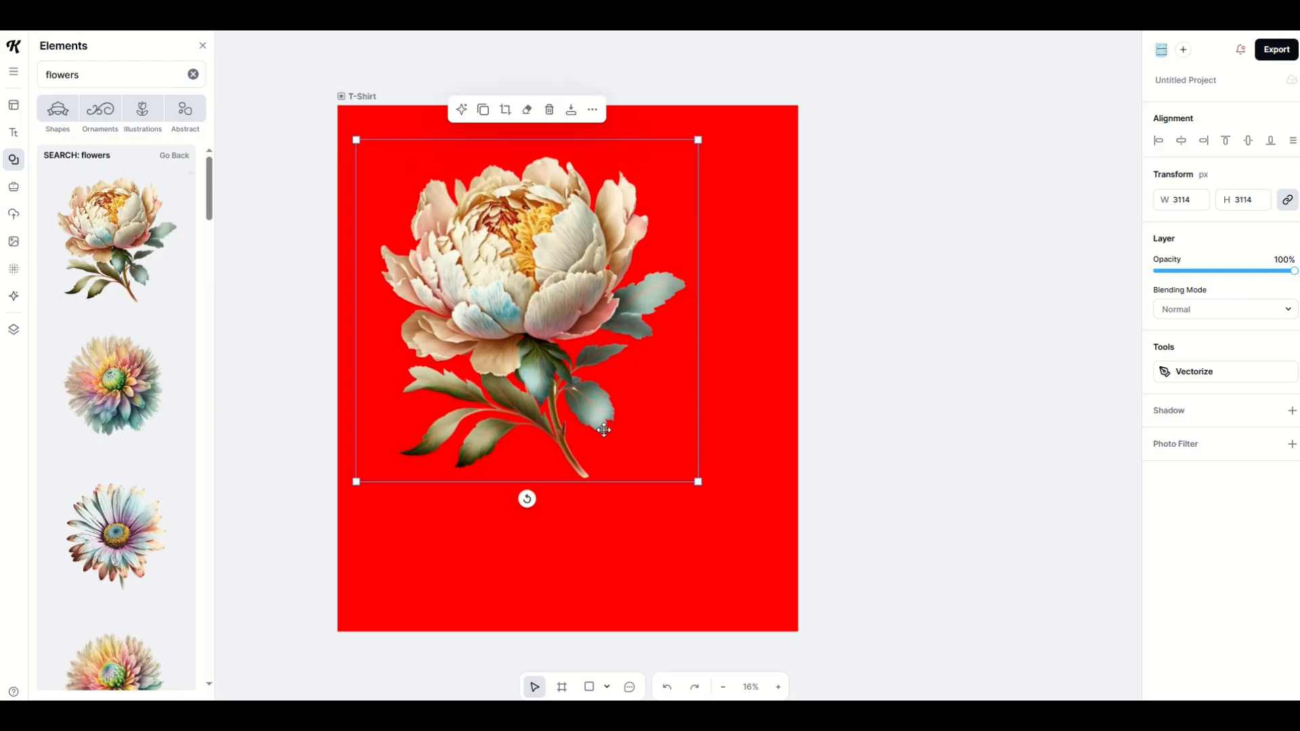
pyautogui.moveTo(697, 485); pyautogui.dragTo(803, 608)
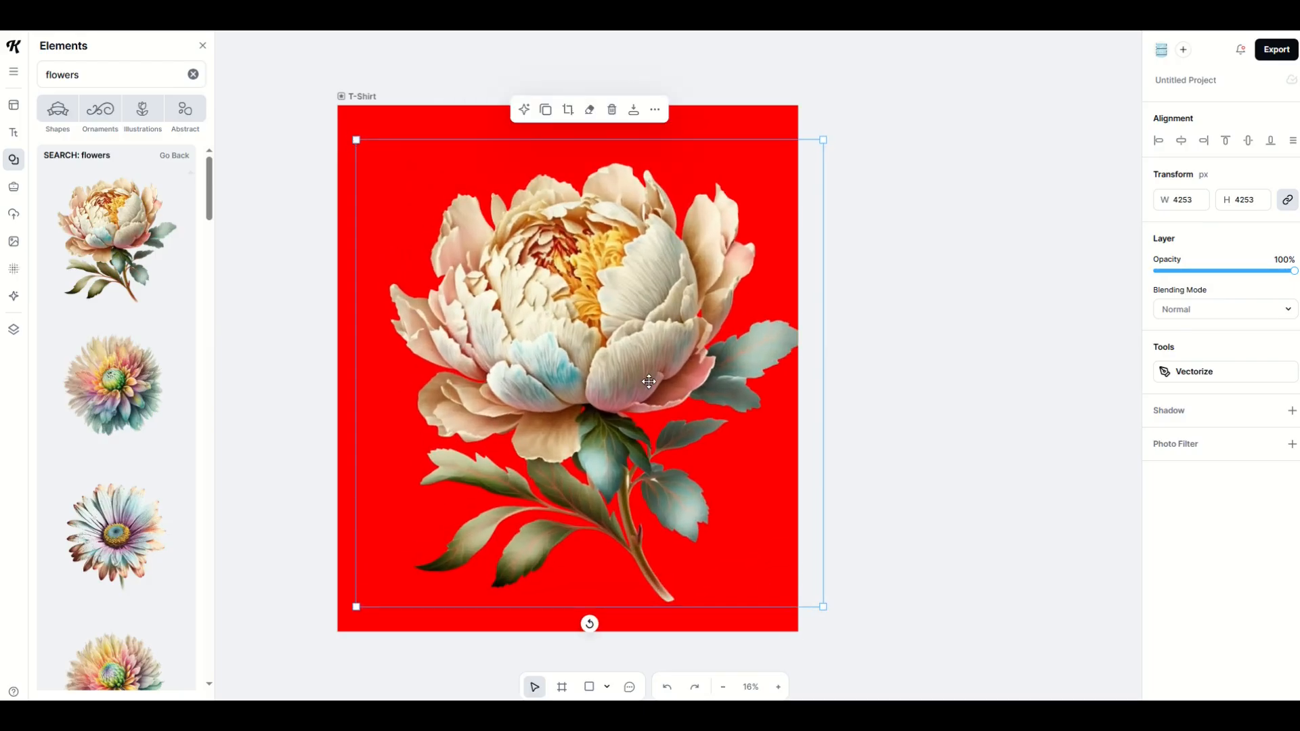
pyautogui.moveTo(640, 373); pyautogui.dragTo(611, 371)
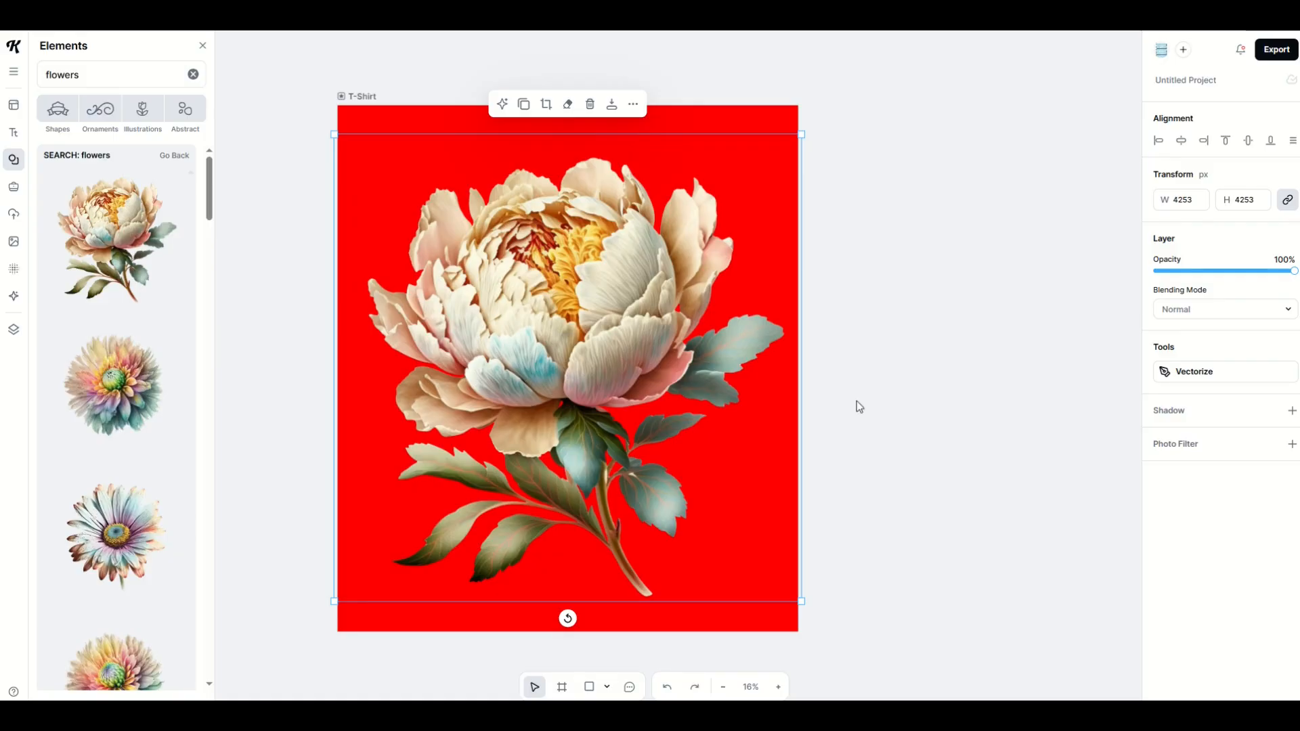
# Step: Enable the photo filter on the peony illustration and remove black (000000) at 78% intensity
pyautogui.click(1292, 444)
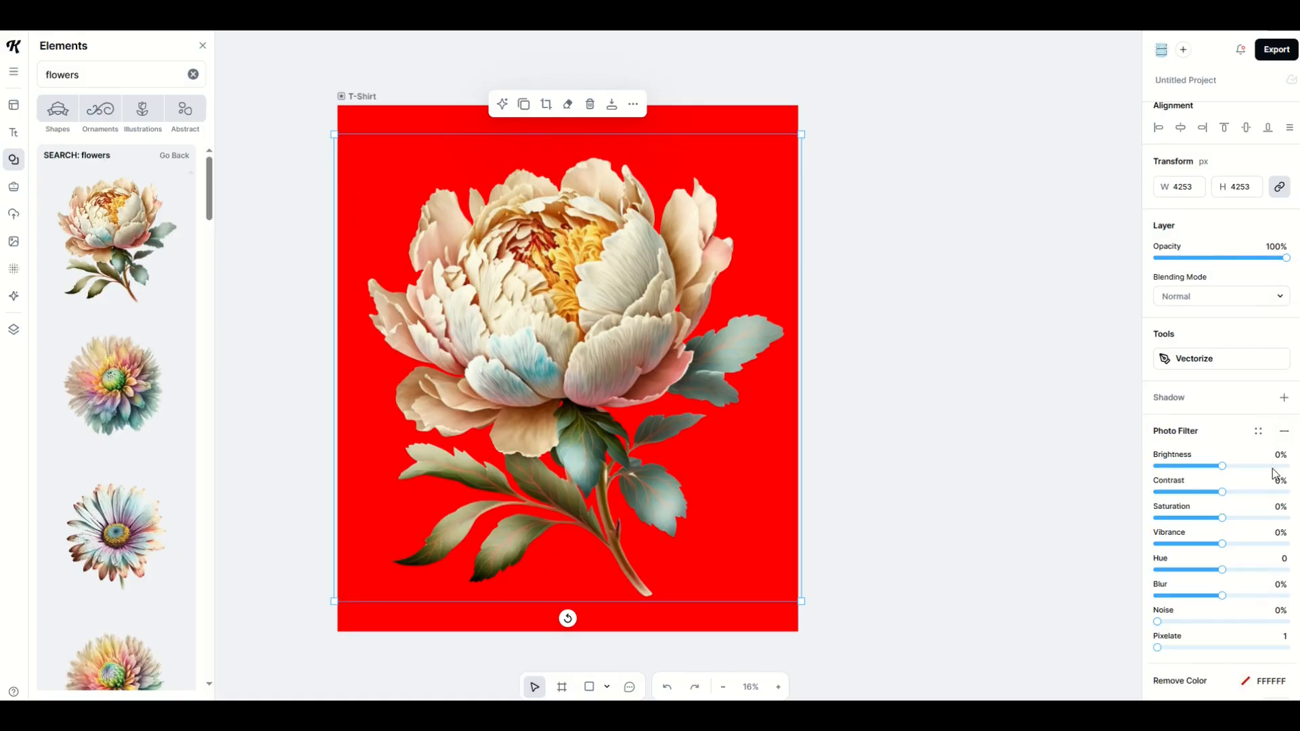
pyautogui.scroll(-1, 1218, 589)
pyautogui.click(1246, 656)
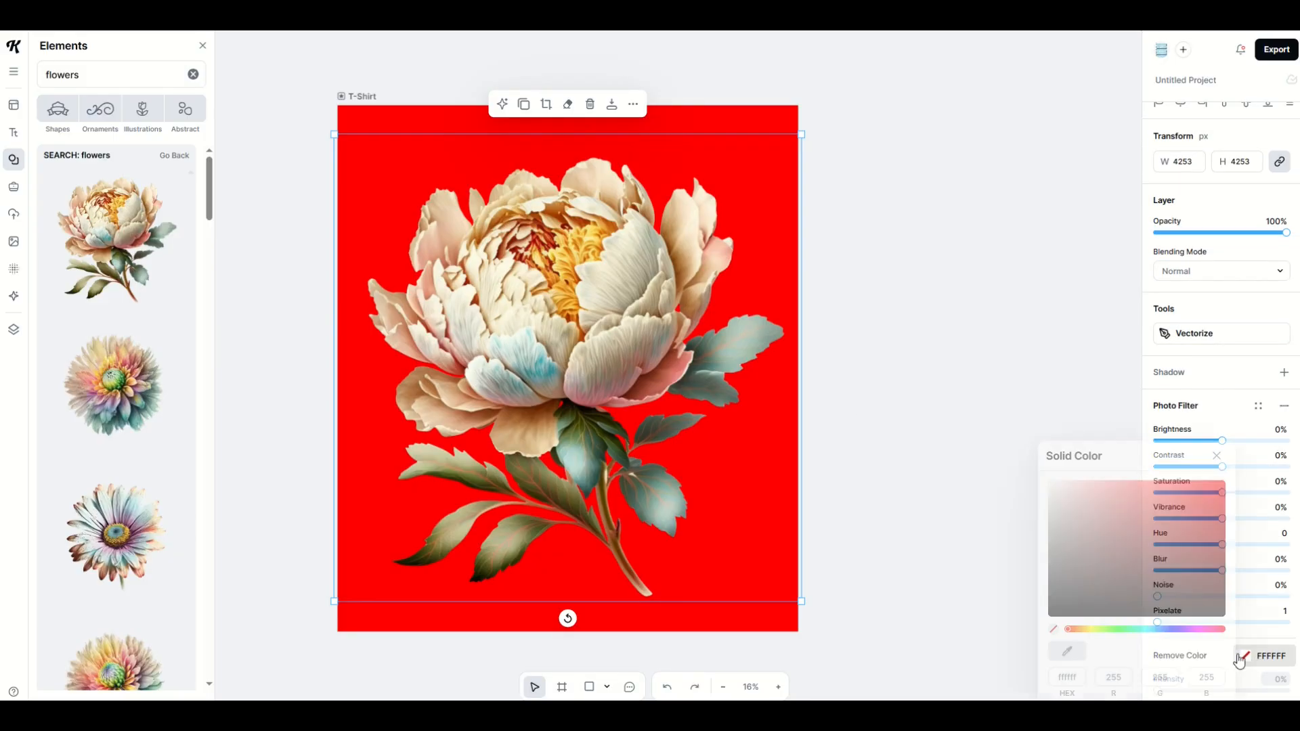
pyautogui.click(966, 602)
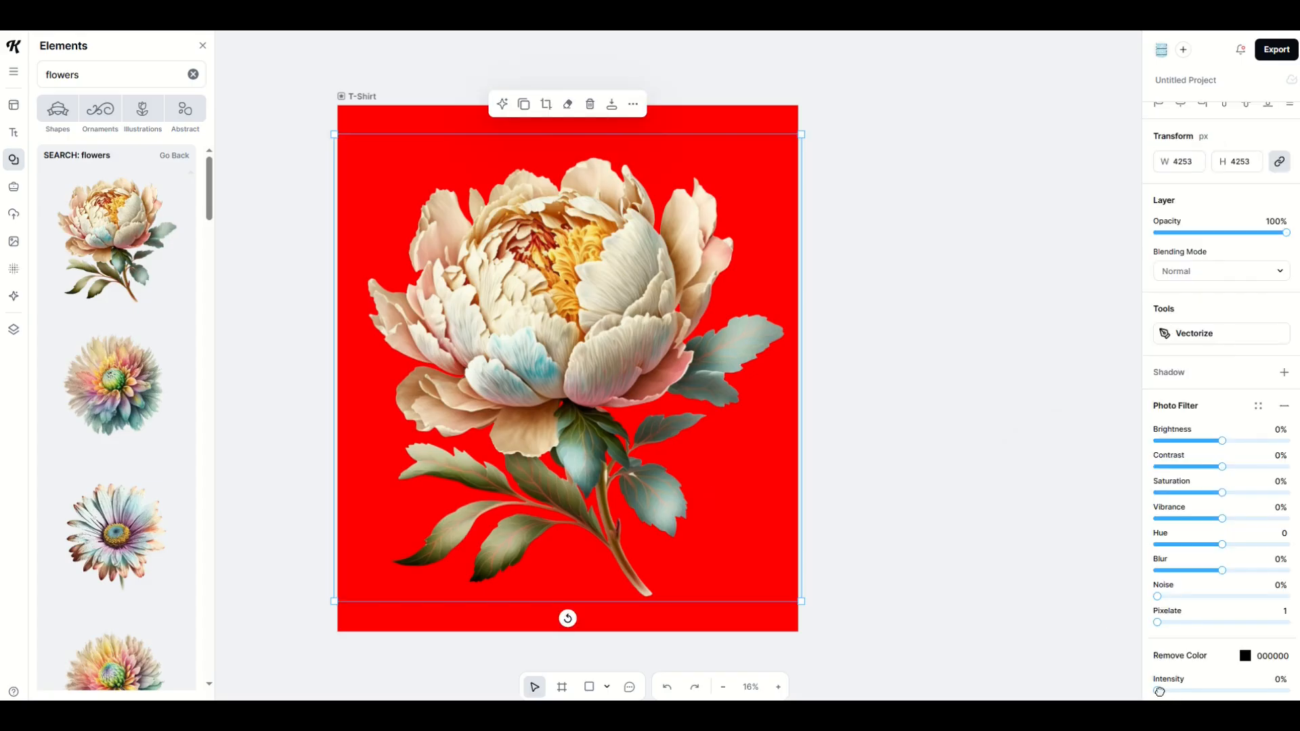
pyautogui.moveTo(1159, 692); pyautogui.dragTo(1257, 691)
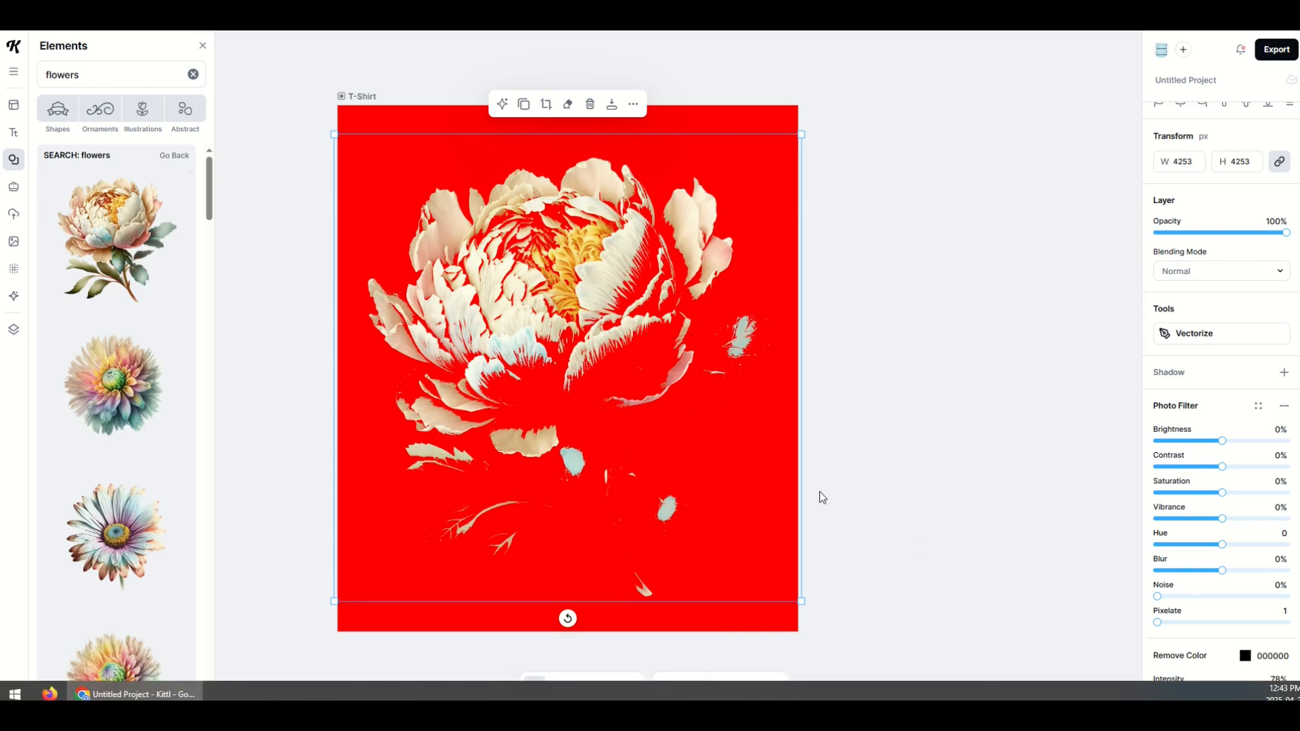
# Step: Nudge the peony illustration slightly upward on the artboard
pyautogui.moveTo(505, 507); pyautogui.dragTo(509, 498)
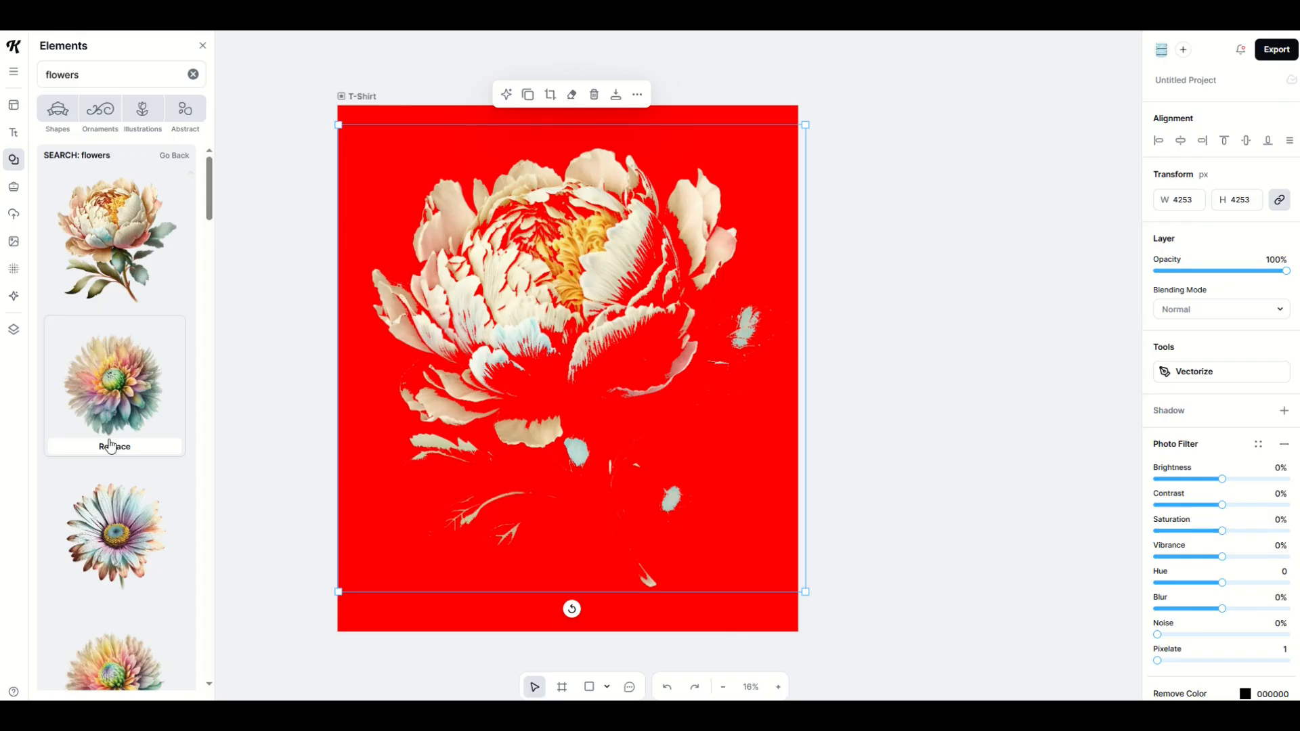
pyautogui.moveTo(145, 493)
pyautogui.moveTo(487, 306); pyautogui.dragTo(491, 298)
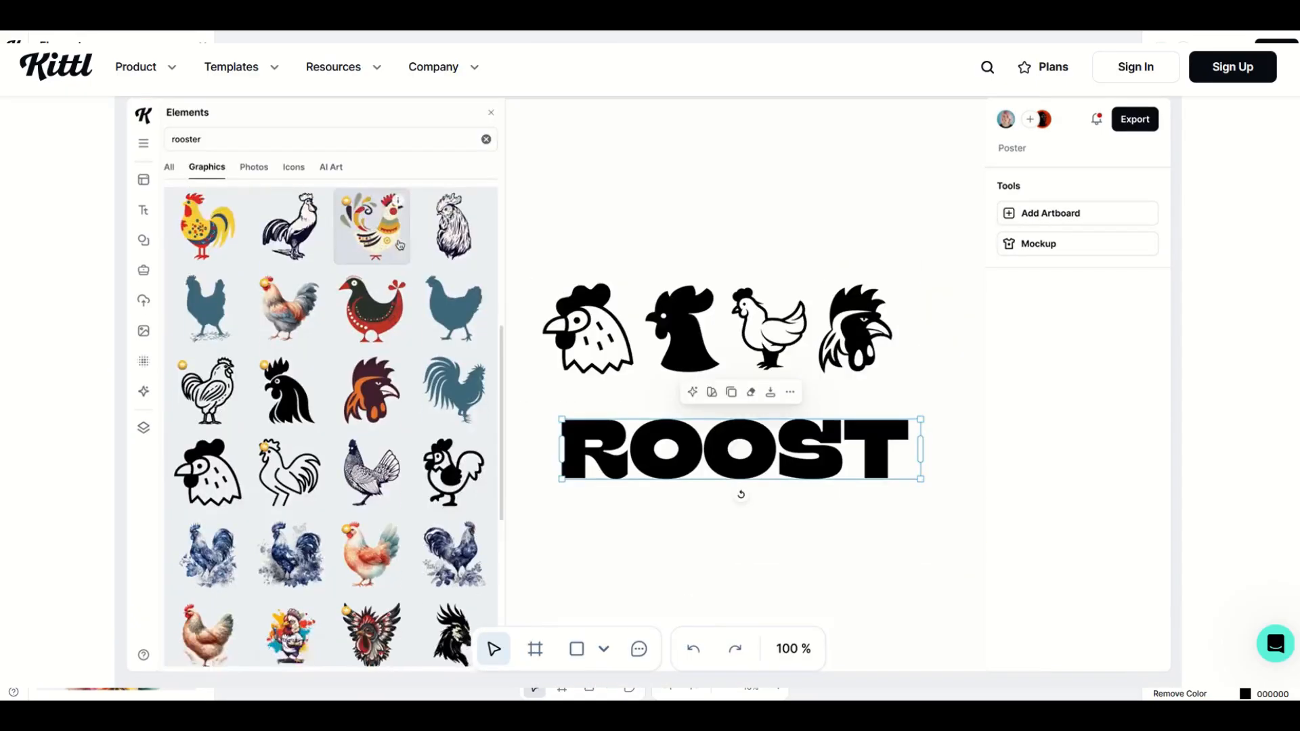
pyautogui.scroll(-2, 339, 426)
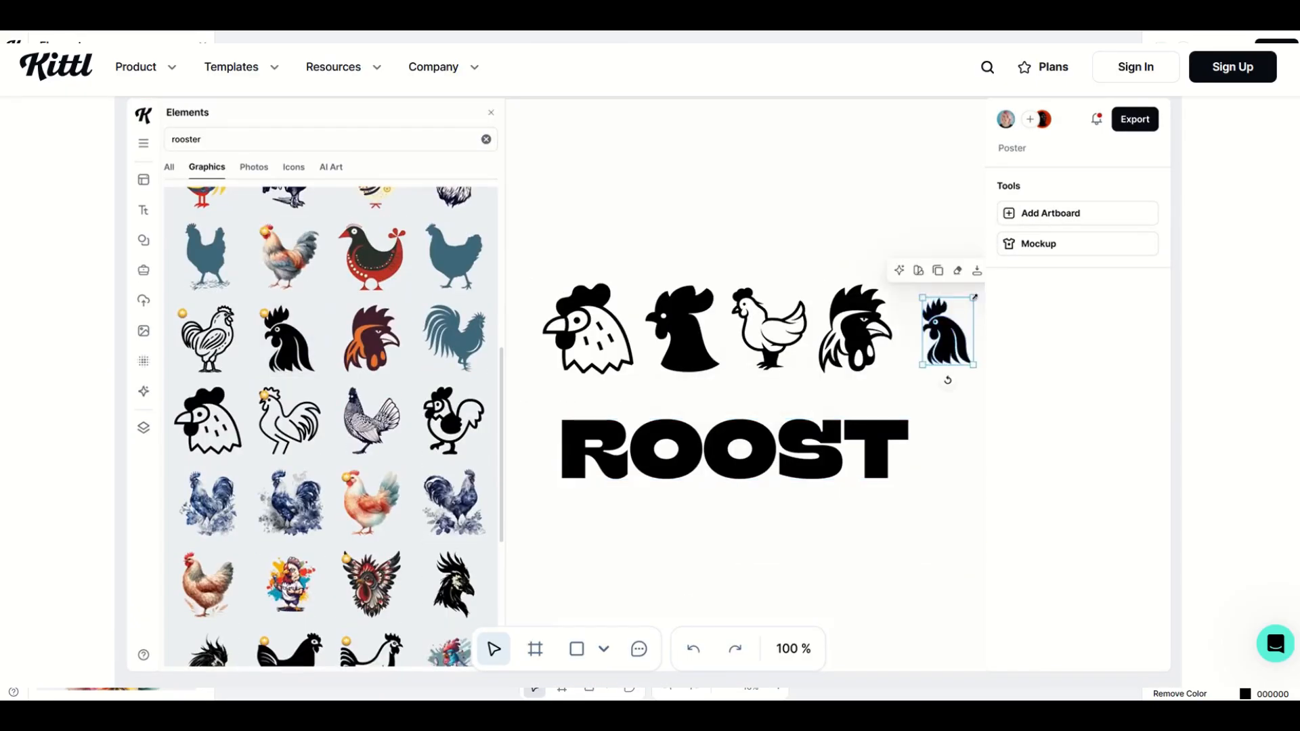